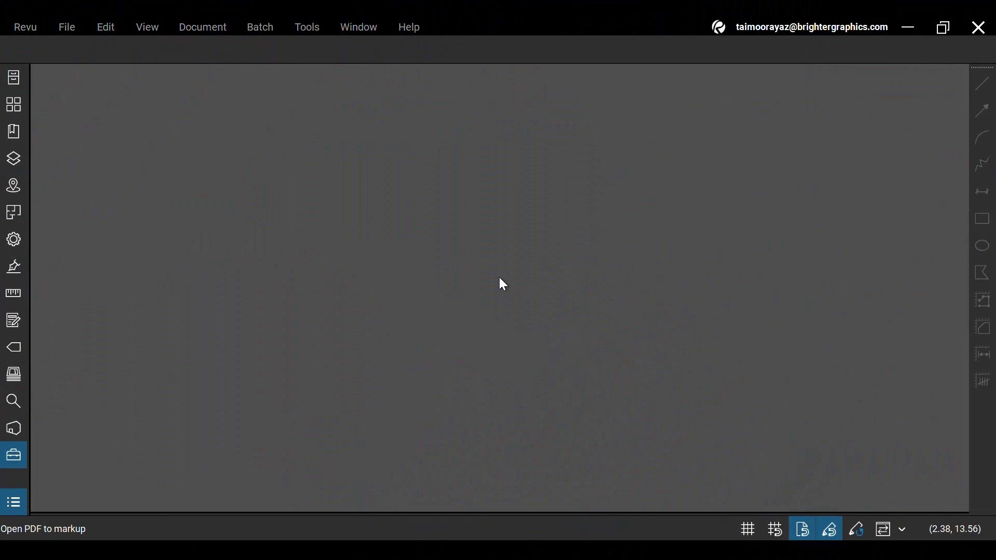
- Open BG Floor Plan.pdf from recent files and zoom into the CAPTURE ENGINEERS title block
click(70, 30)
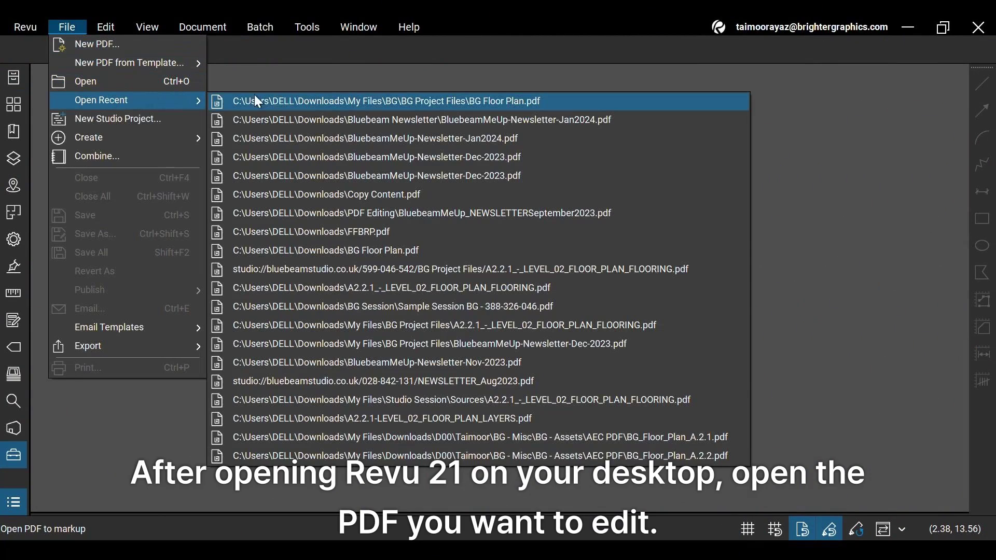
click(276, 98)
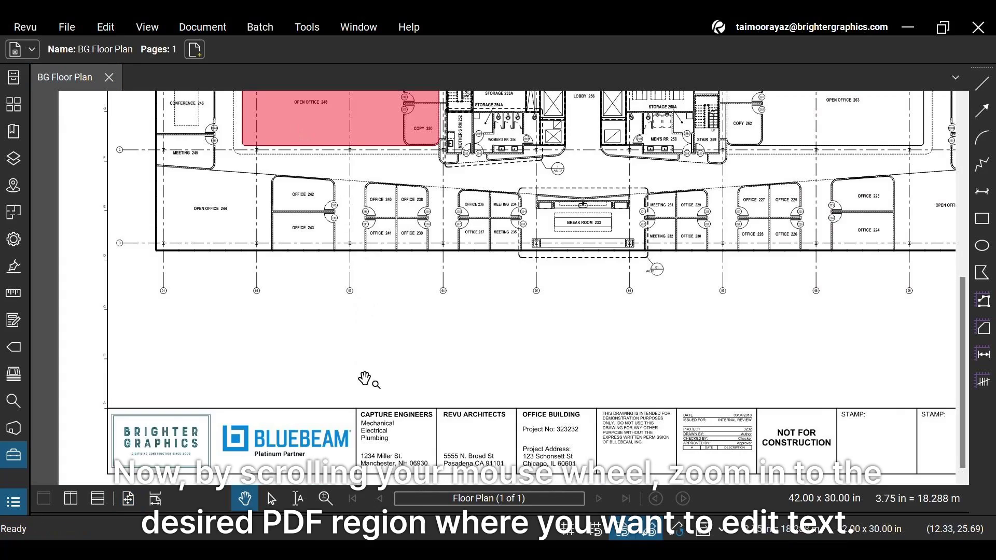
scroll(362, 335, down, 3)
scroll(386, 302, up, 2)
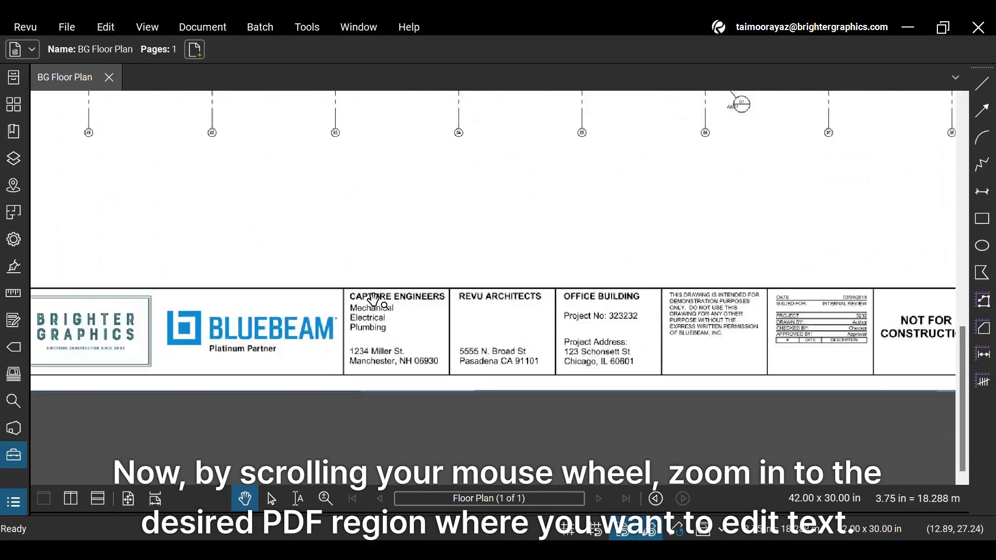
scroll(378, 299, up, 2)
scroll(374, 304, up, 2)
scroll(366, 292, up, 1)
drag(362, 285, 362, 257)
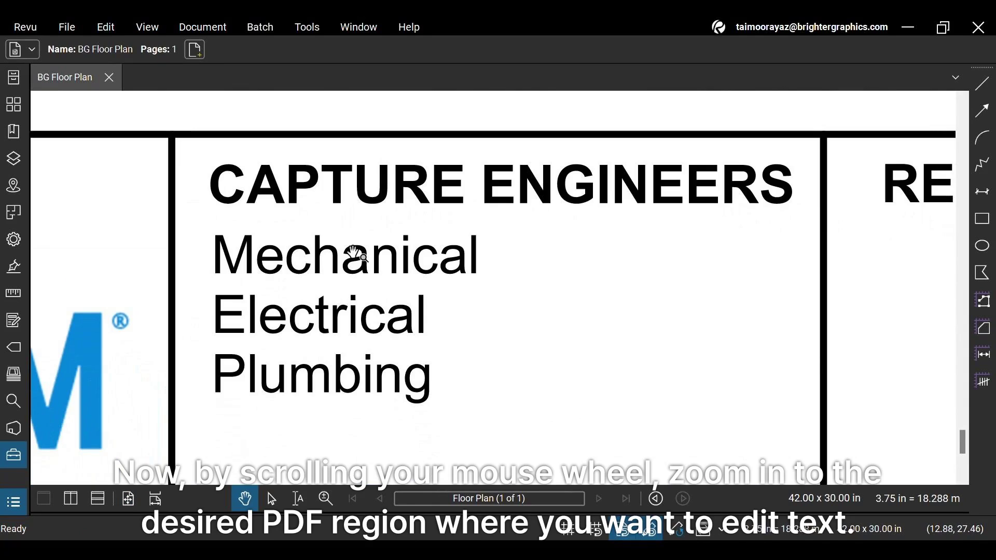
- Activate Edit Text mode from the Edit > PDF Content menu
click(111, 31)
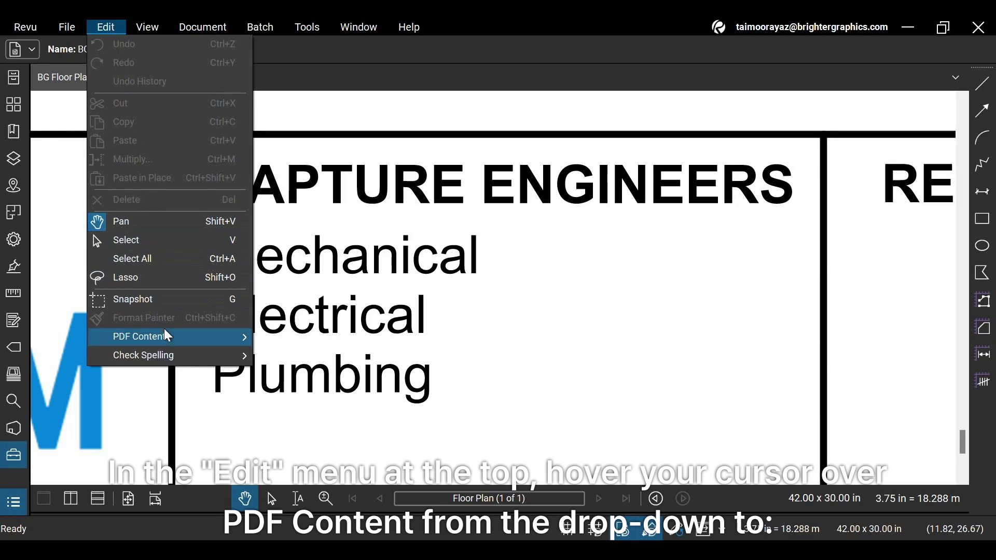
mouse_move(139, 336)
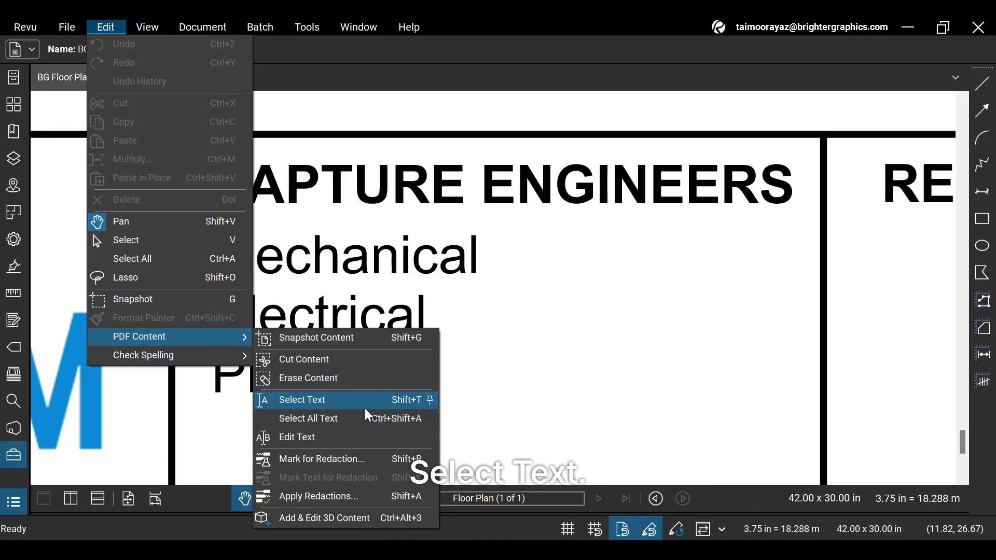
click(379, 437)
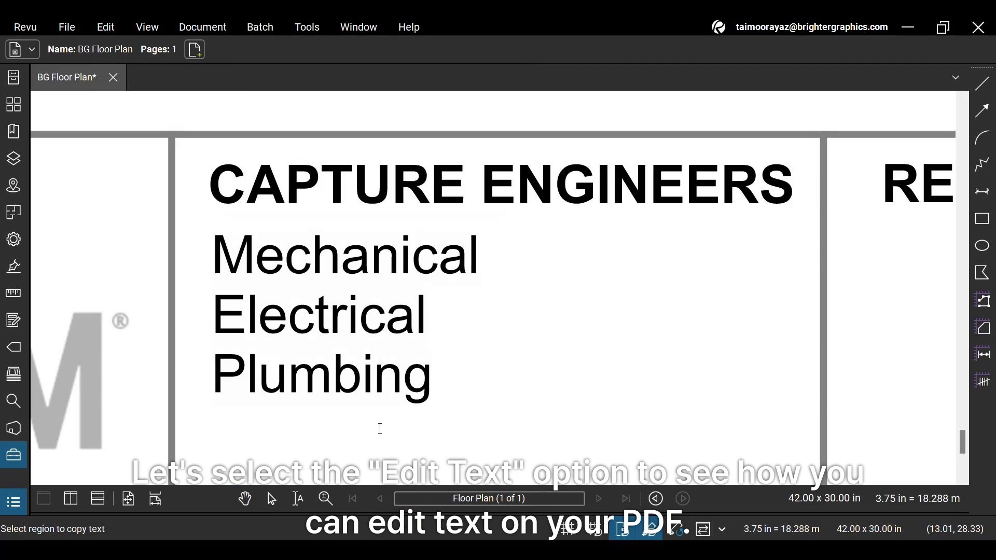
scroll(381, 390, down, 5)
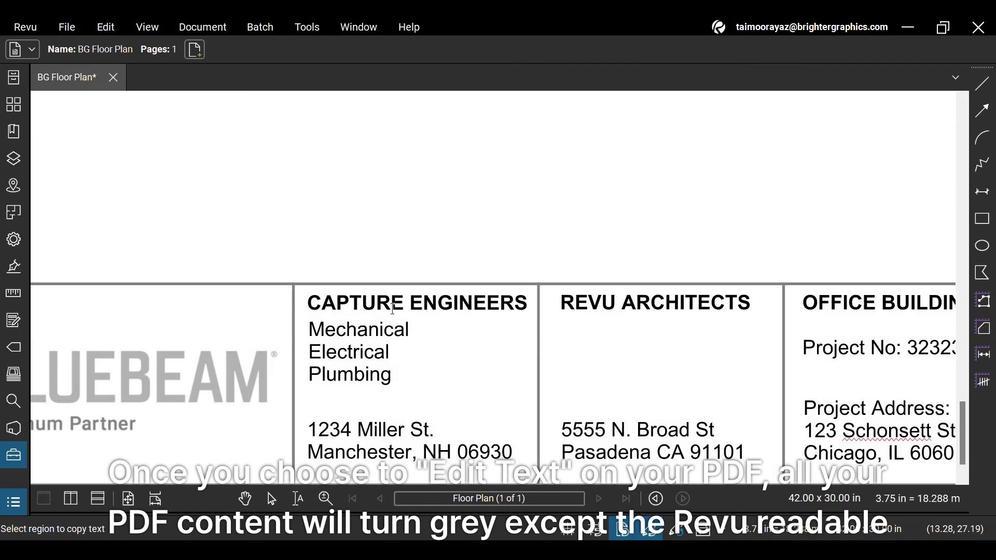
scroll(392, 309, up, 1)
scroll(397, 308, up, 2)
scroll(405, 306, up, 2)
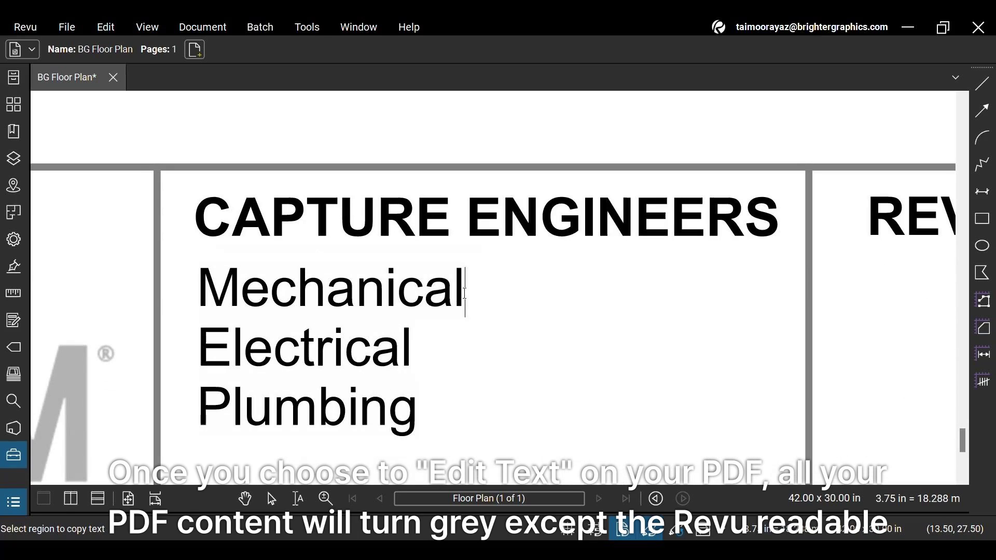
- Replace the word Mechanical with Engineering under CAPTURE ENGINEERS
click(744, 289)
key(BackSpace)
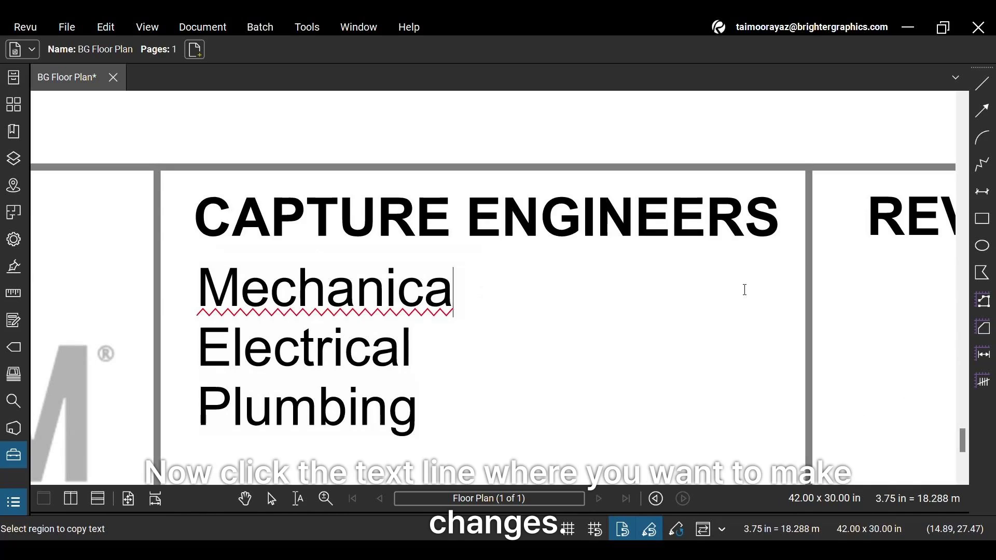
key(BackSpace)
key(BackSpace)
key(BackSpace)
key(BackSpace)
key(BackSpace)
key(BackSpace)
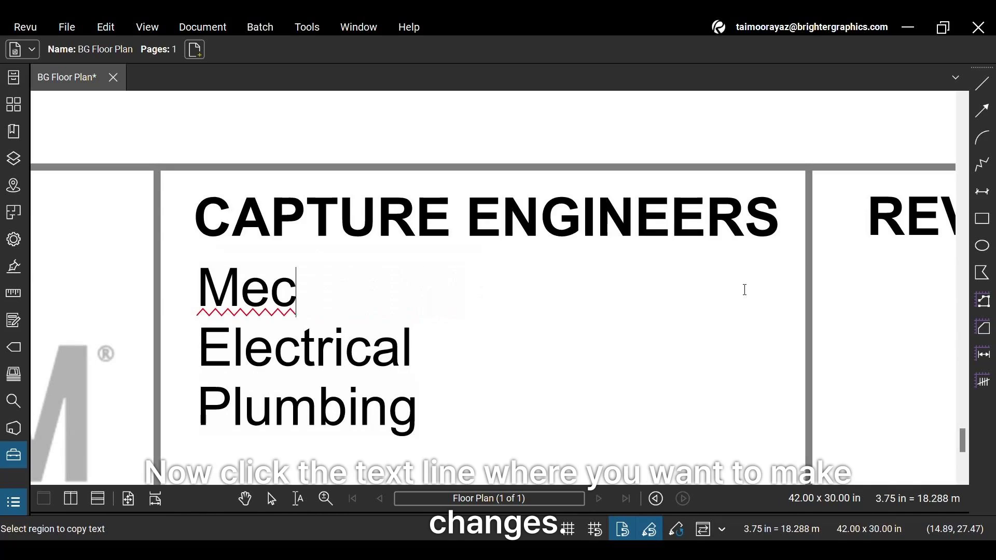
key(BackSpace)
key(BackSpace)
text(Ar)
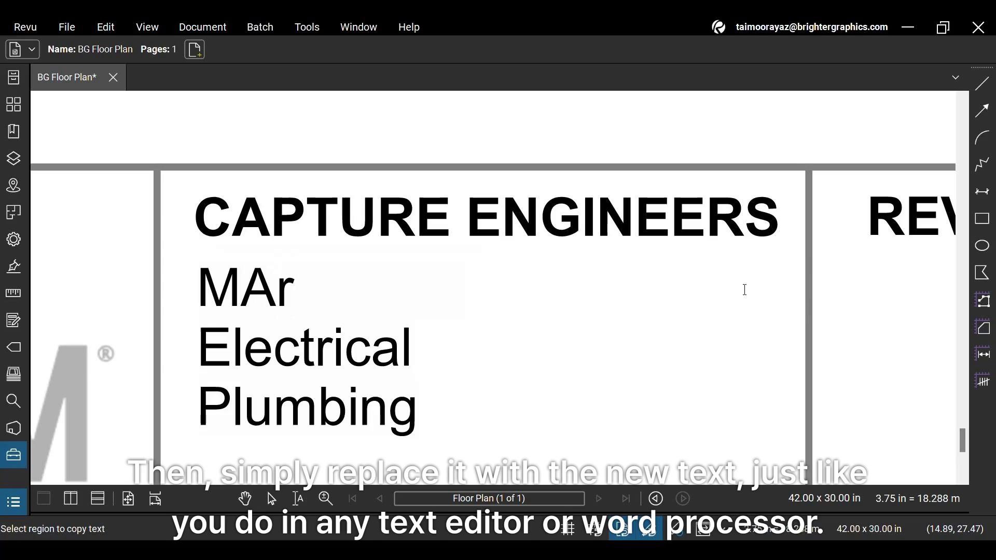
key(BackSpace)
key(BackSpace)
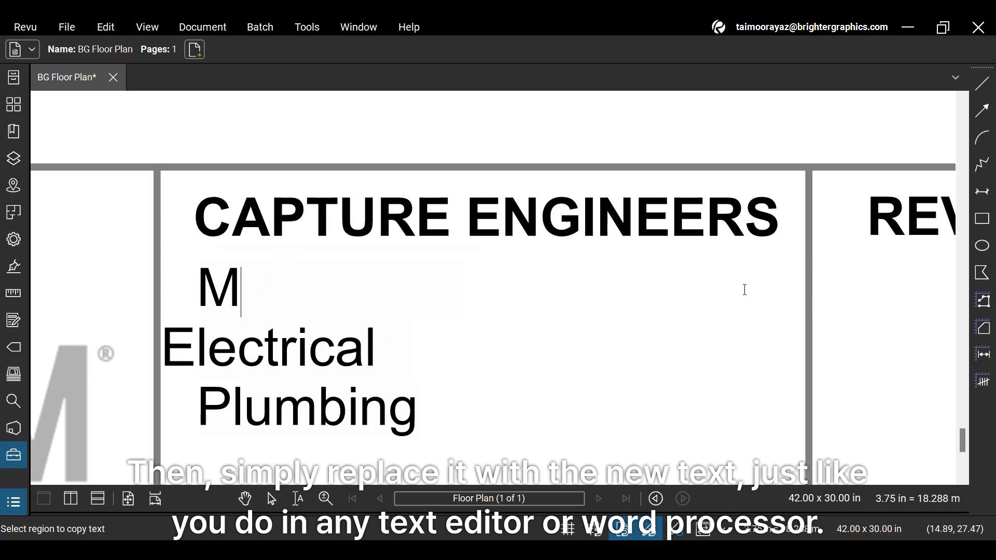
text(Enfi)
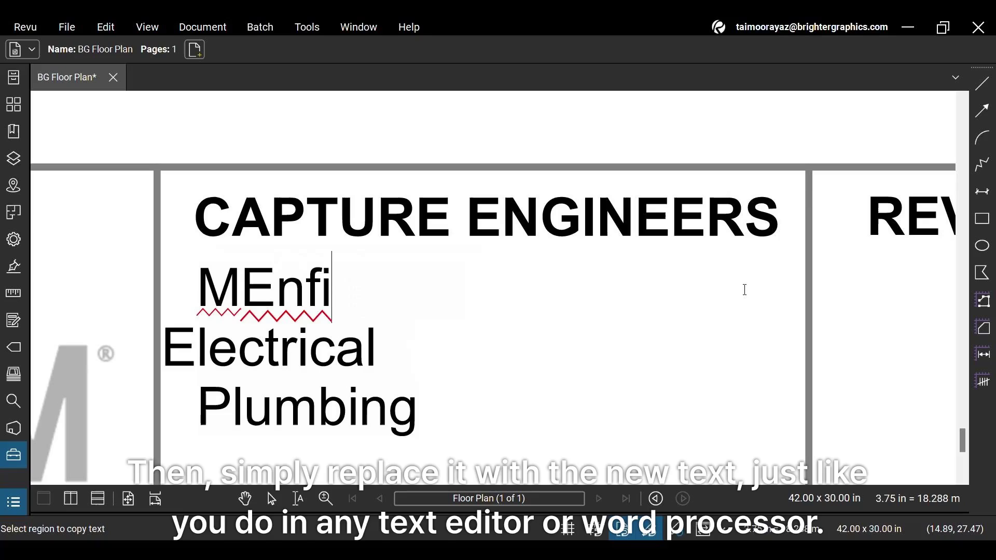
key(BackSpace)
key(BackSpace)
key(BackSpace)
key(BackSpace)
key(BackSpace)
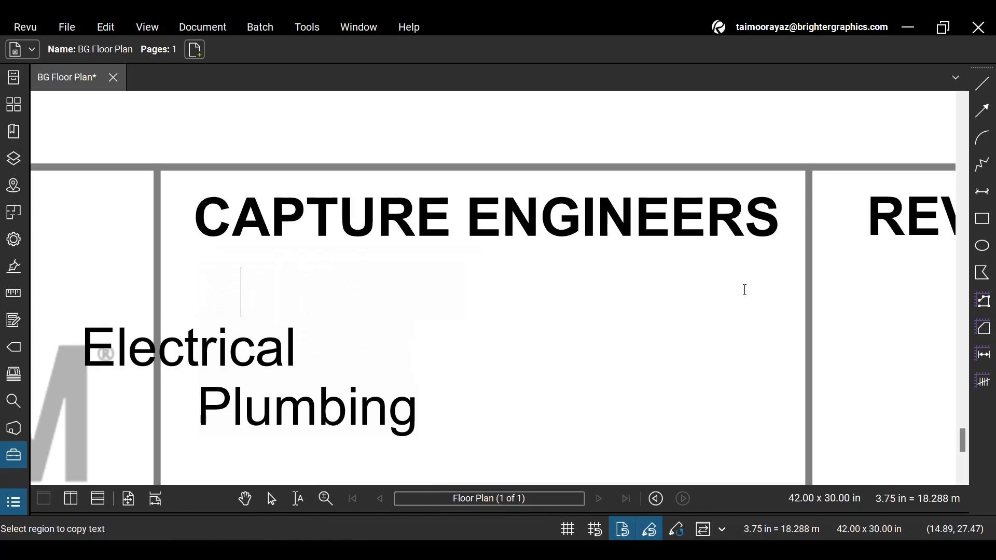
text(Engine)
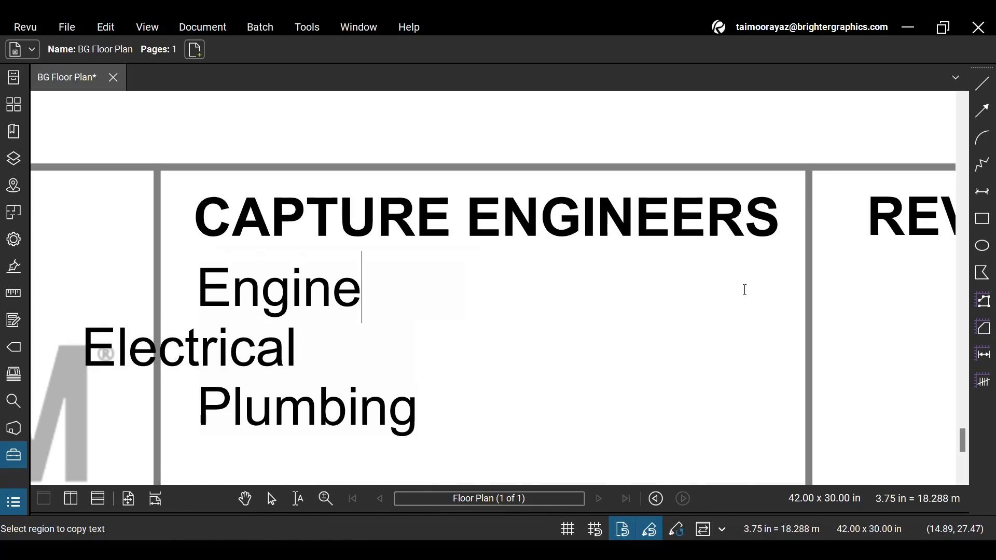
text(ering)
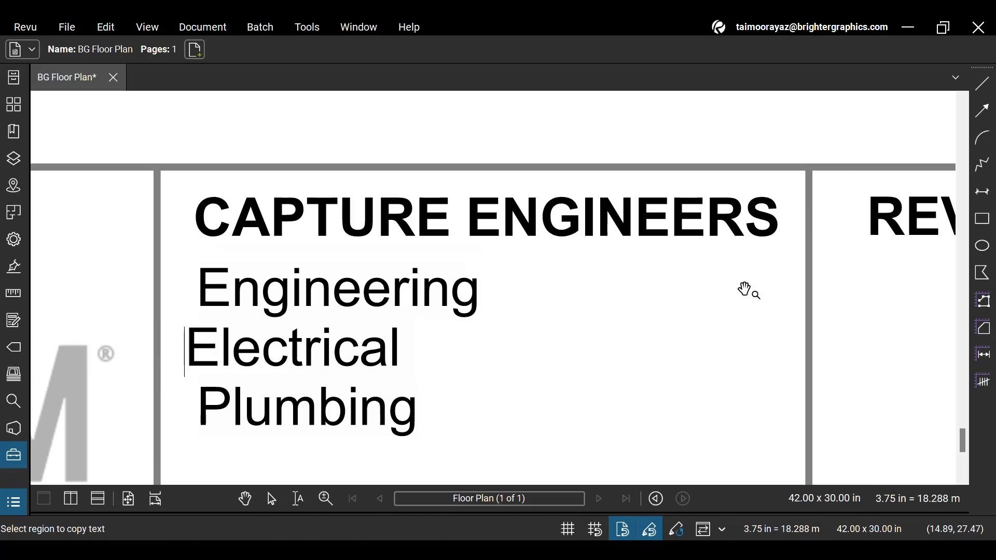
- Realign the Electrical line with the others and commit the text edit
key(BackSpace)
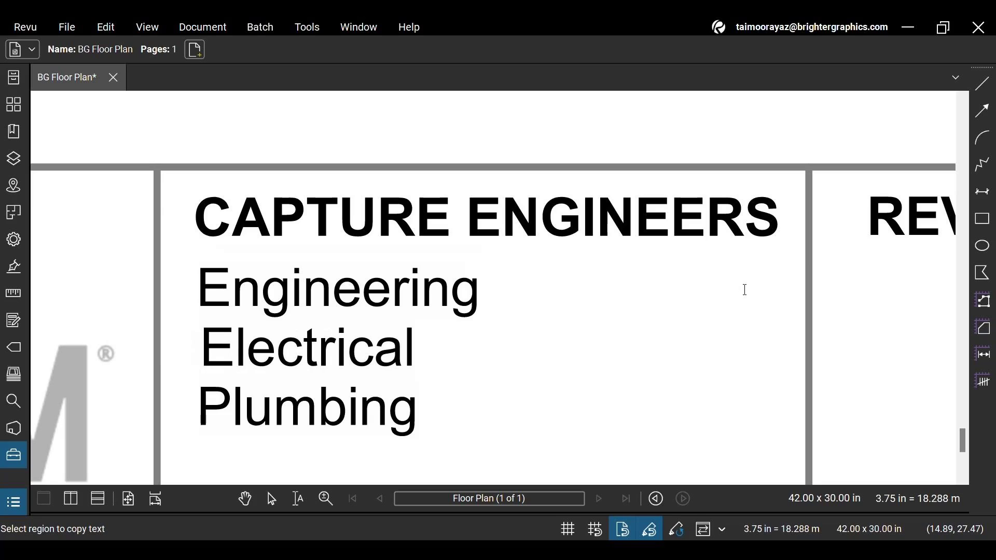
key(BackSpace)
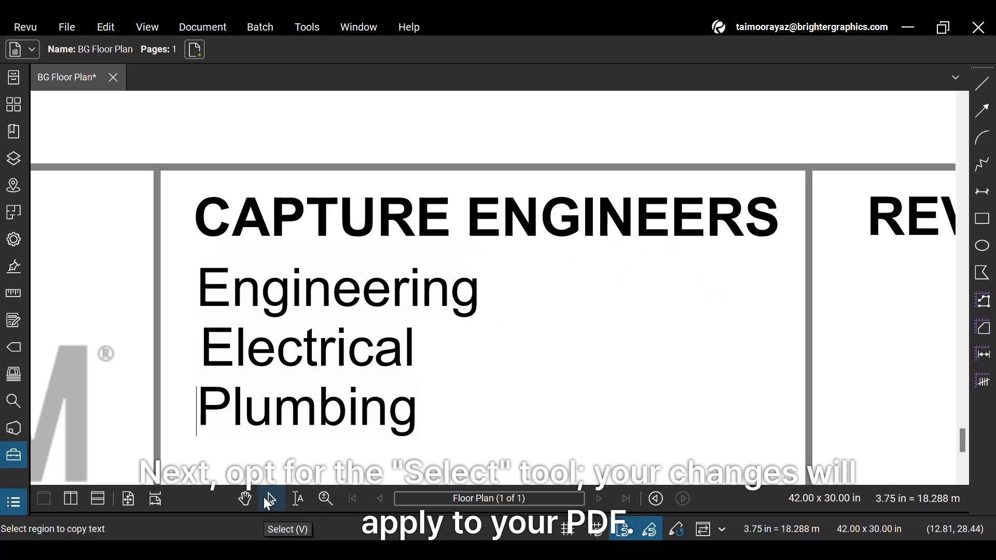
click(269, 502)
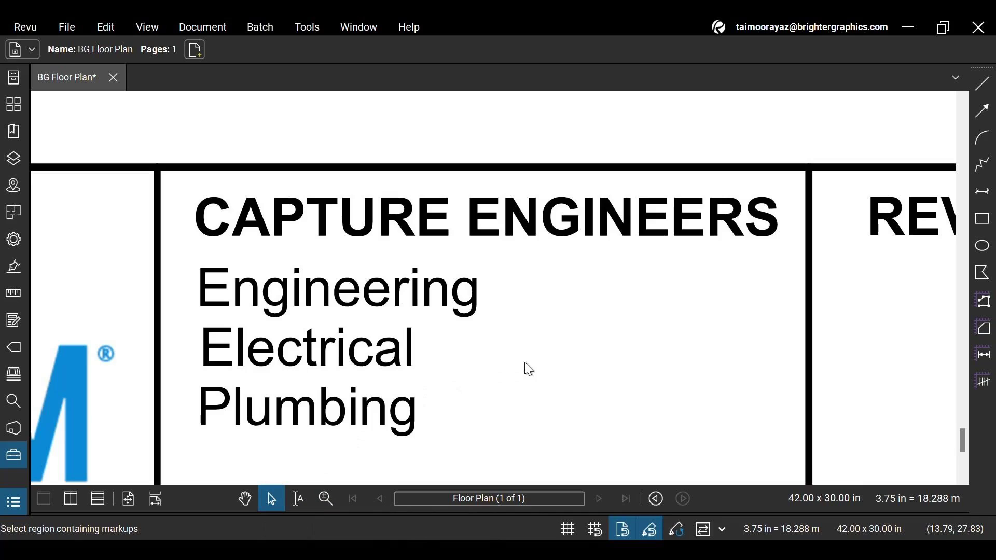
- Copy the title-block word Engineering with Select Text and paste it as a red markup
click(105, 26)
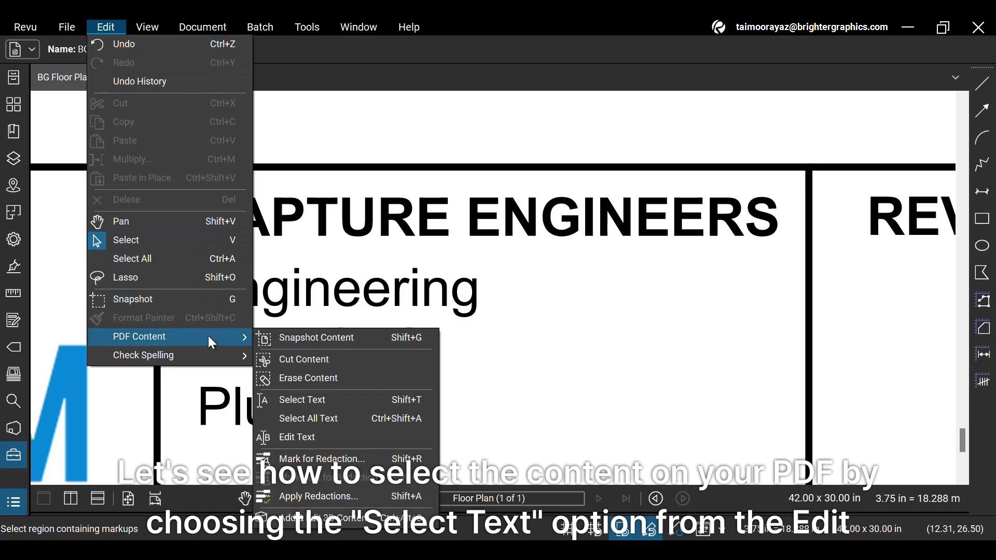
click(308, 399)
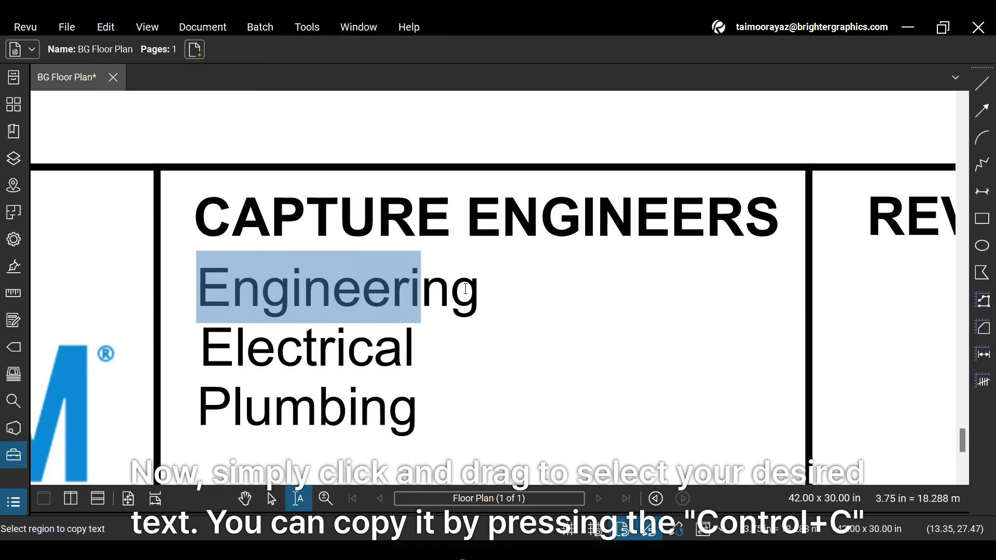
drag(203, 278, 486, 289)
key(ctrl+c)
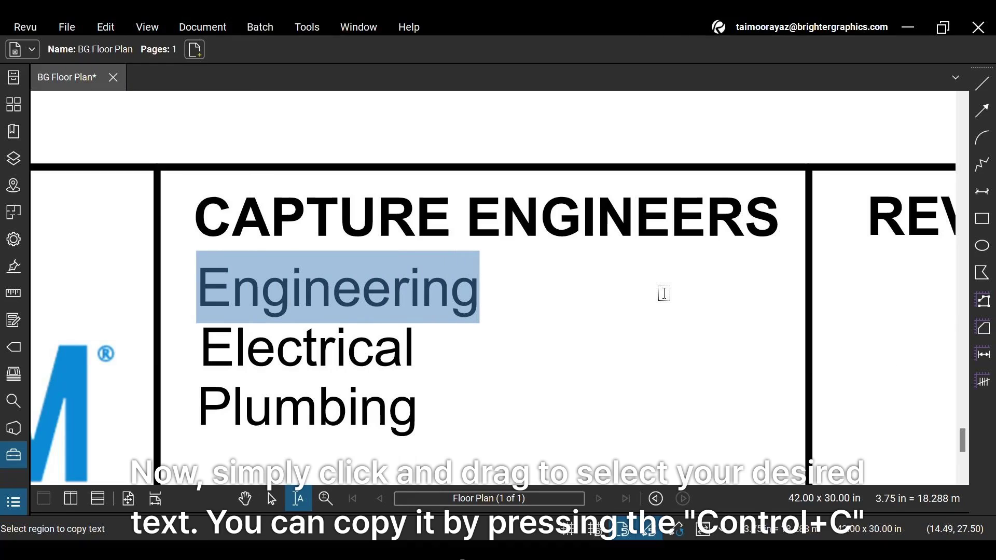
key(ctrl+v)
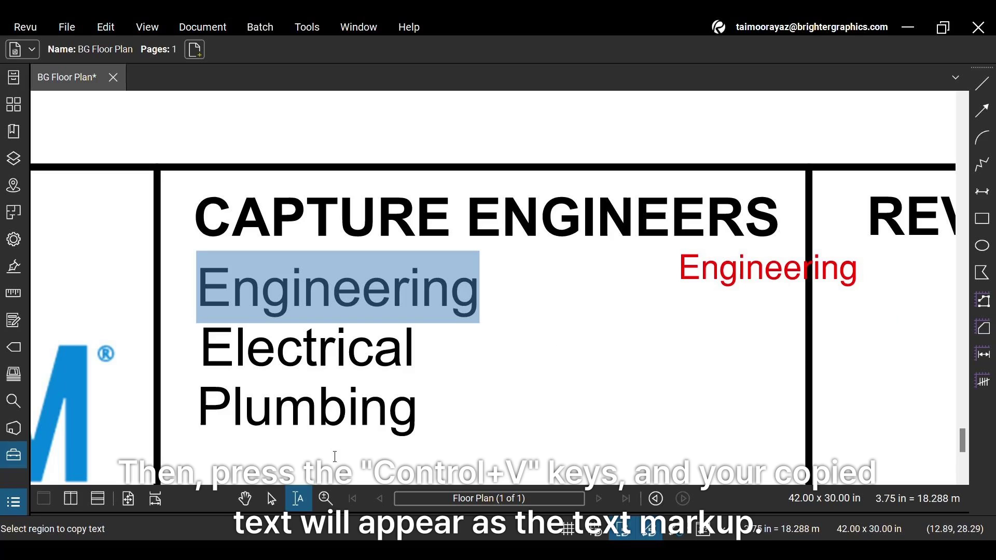
- Move the pasted Engineering markup into the Capture Engineers box
click(275, 498)
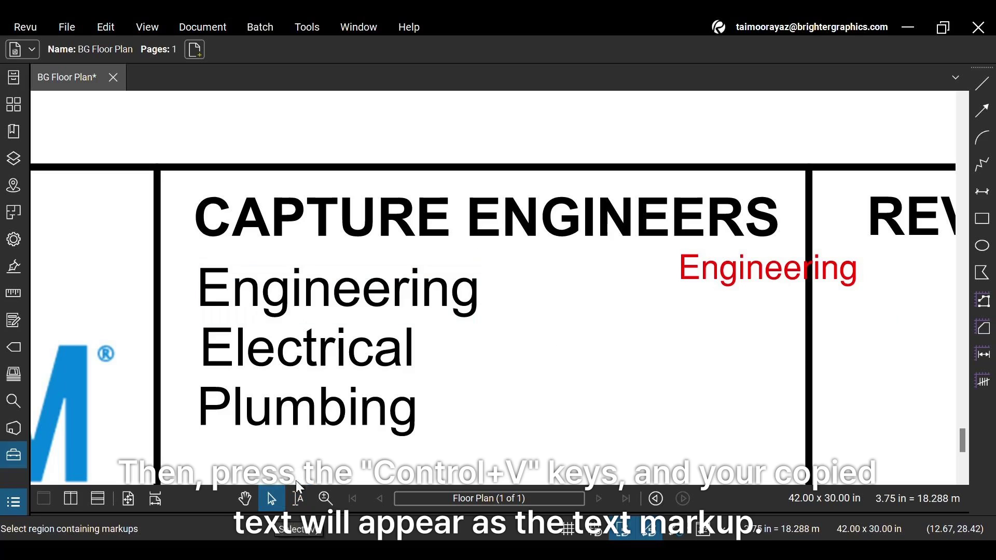
click(759, 271)
drag(760, 268, 645, 334)
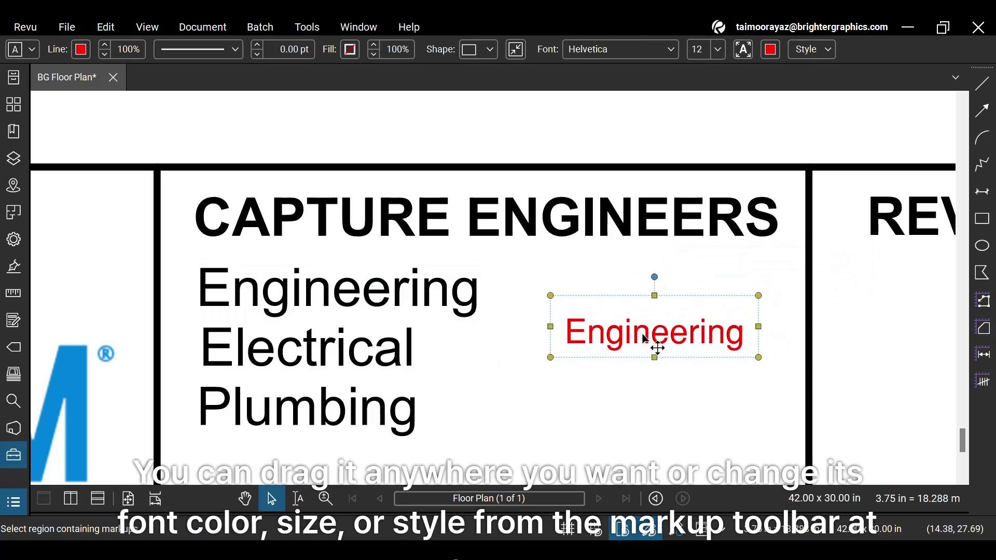
- Restyle Engineering dark blue in Adobe Fan Heiti Std B and widen its box
click(776, 55)
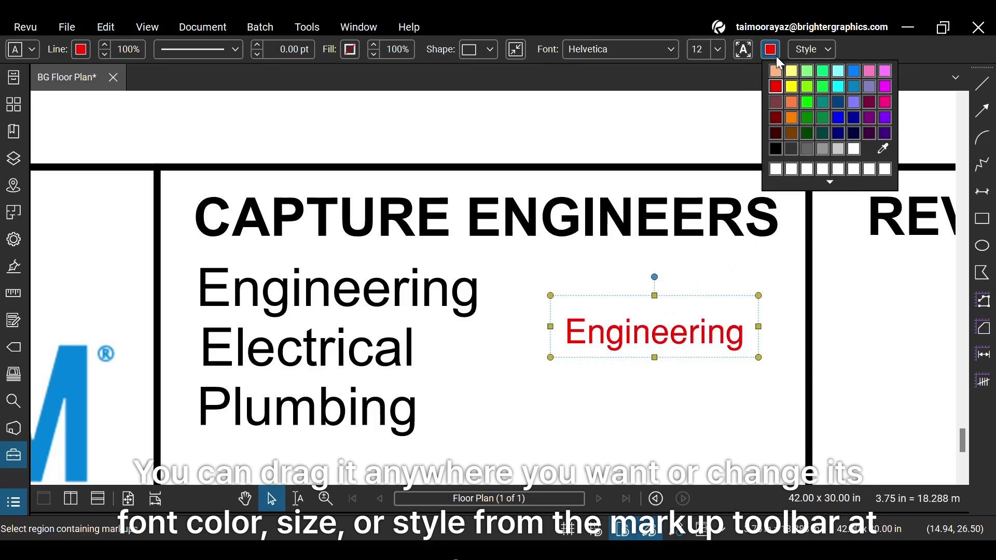
click(839, 102)
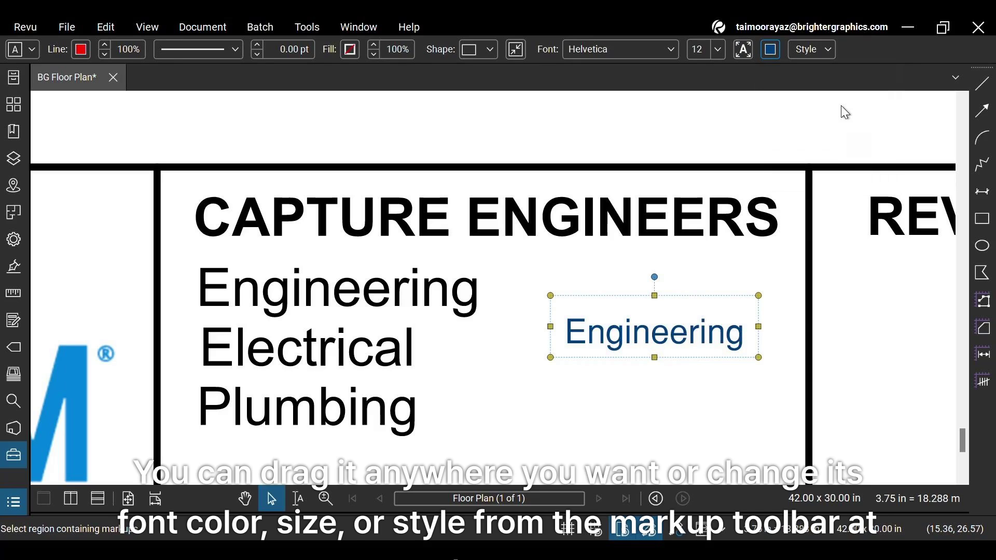
click(672, 52)
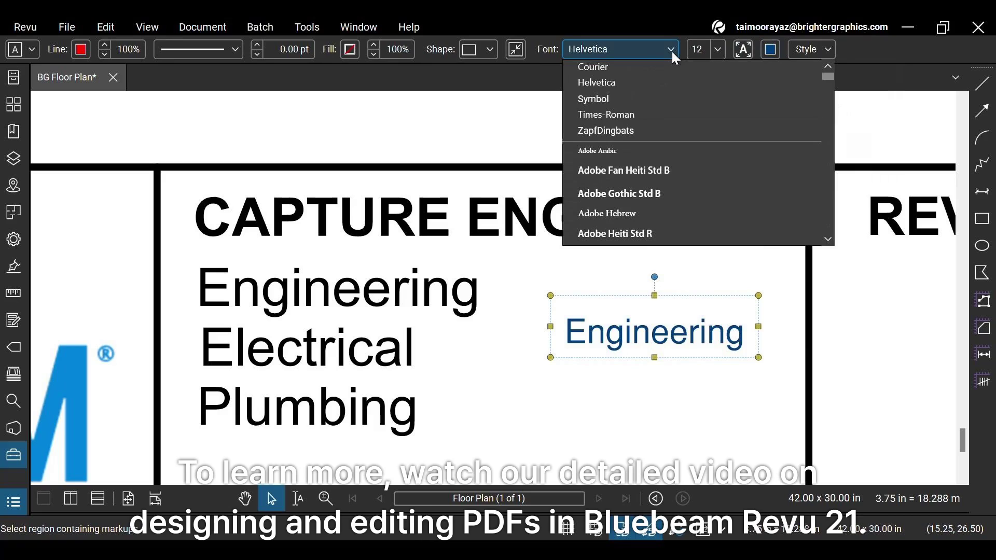
click(646, 170)
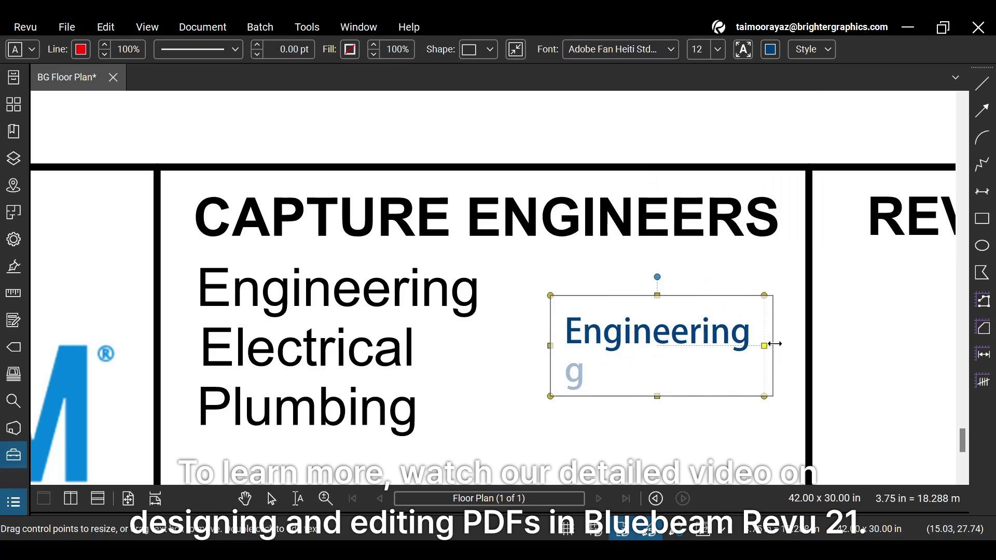
drag(758, 346, 781, 346)
click(818, 328)
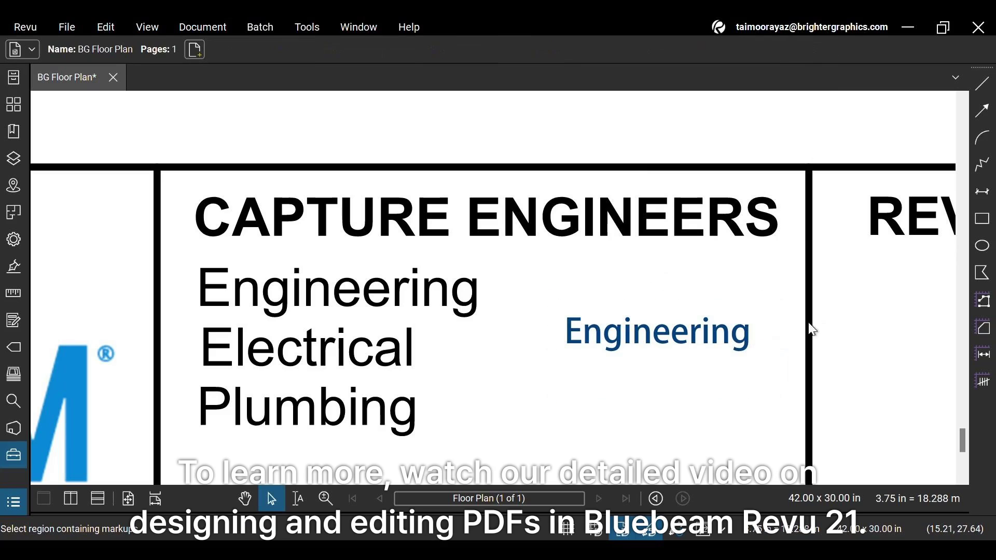
click(742, 336)
- Remove the Engineering markup, then snapshot and copy the logo and Capture Engineers cell
key(ctrl+z)
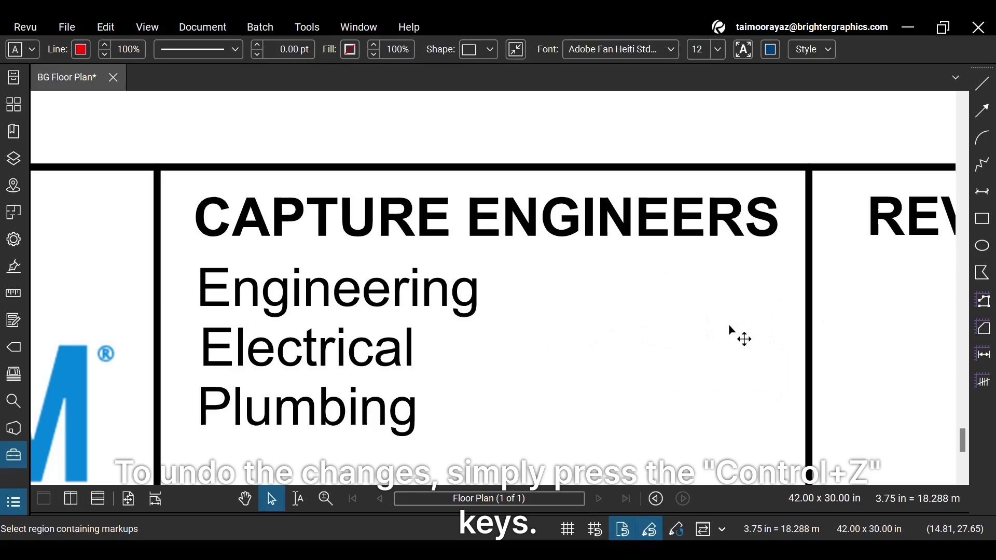
click(105, 32)
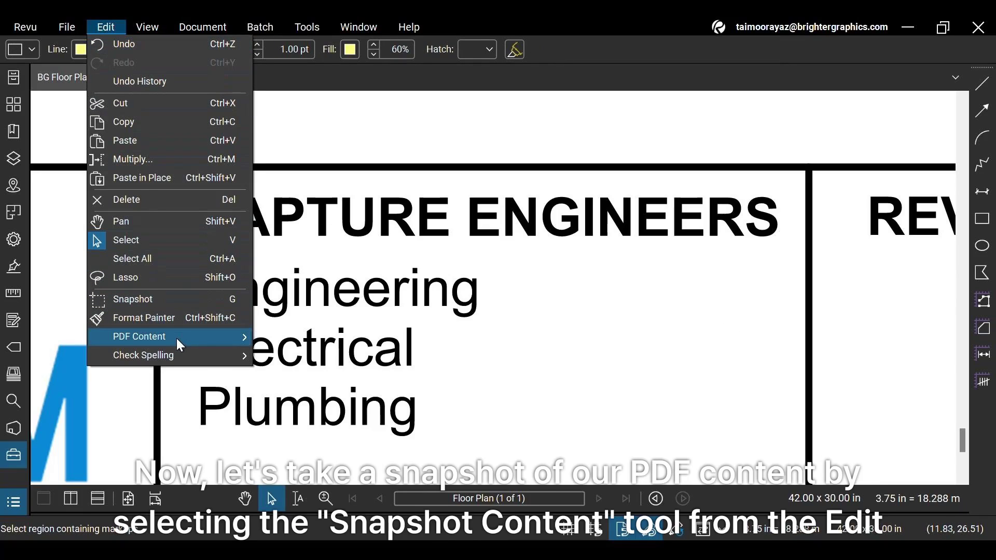
mouse_move(139, 336)
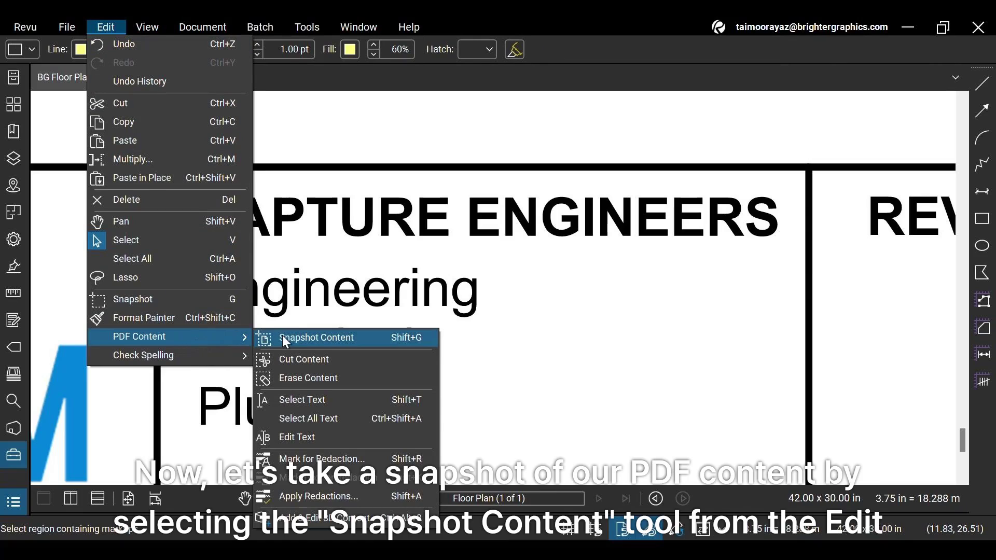
click(296, 337)
scroll(279, 337, down, 1)
scroll(278, 337, down, 2)
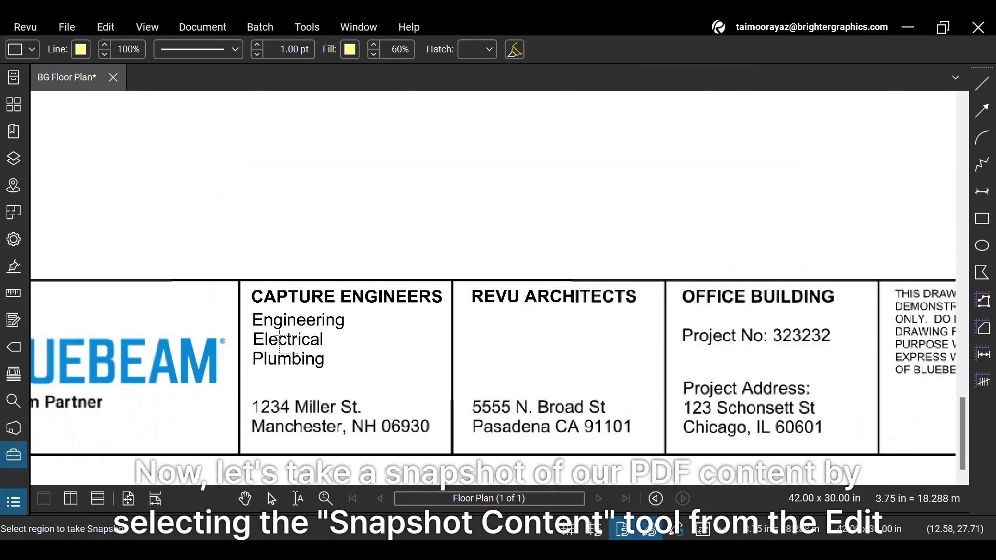
scroll(279, 335, down, 1)
scroll(278, 331, down, 1)
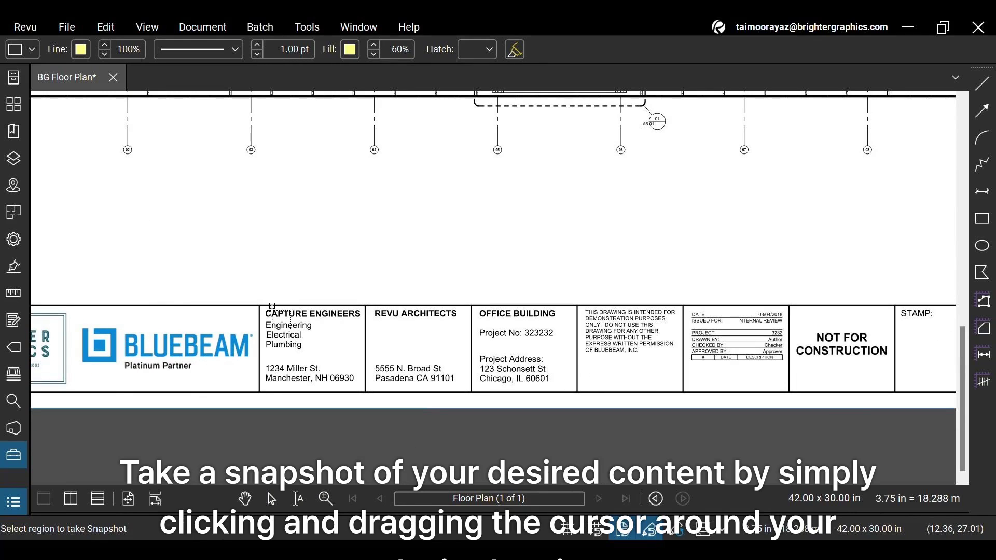
scroll(59, 342, up, 2)
scroll(58, 343, up, 1)
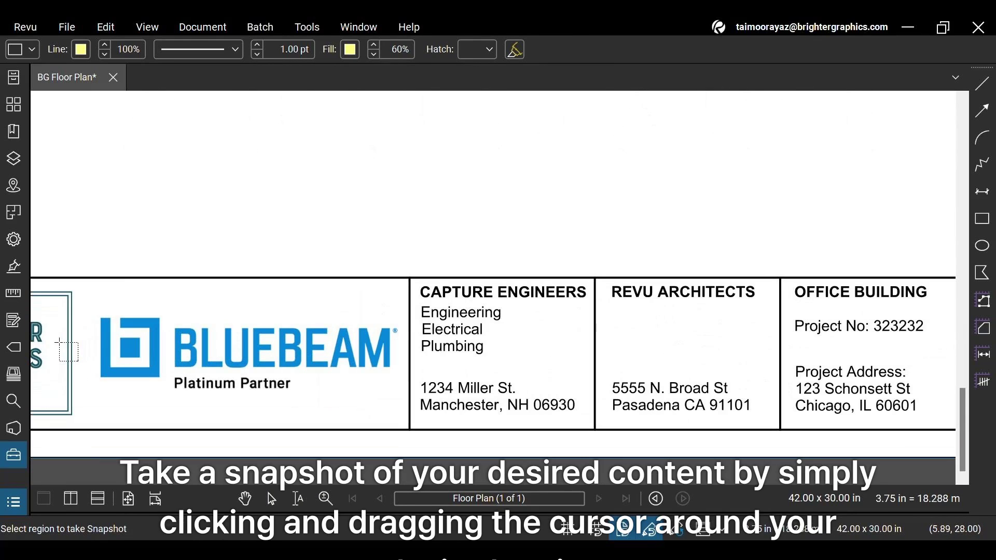
drag(94, 261, 604, 441)
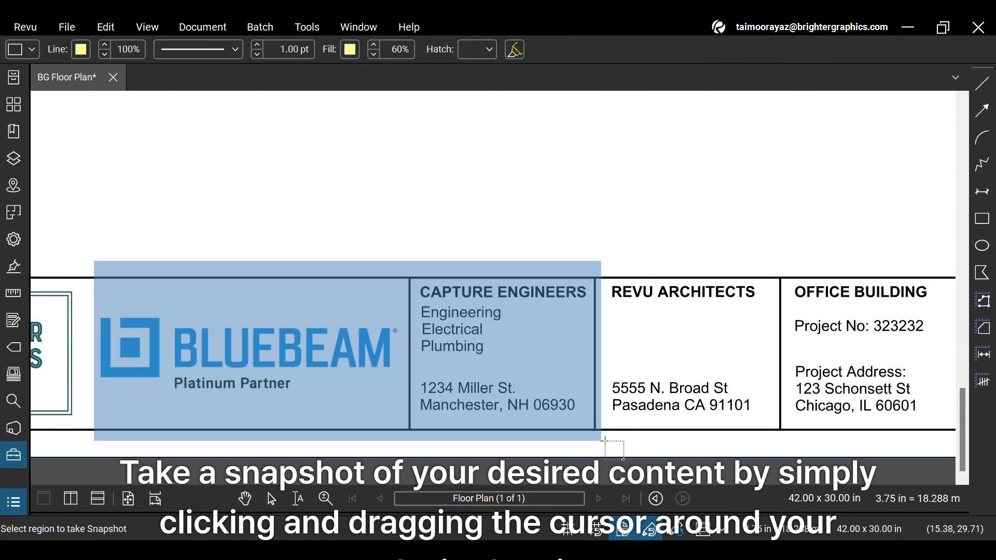
key(ctrl+c)
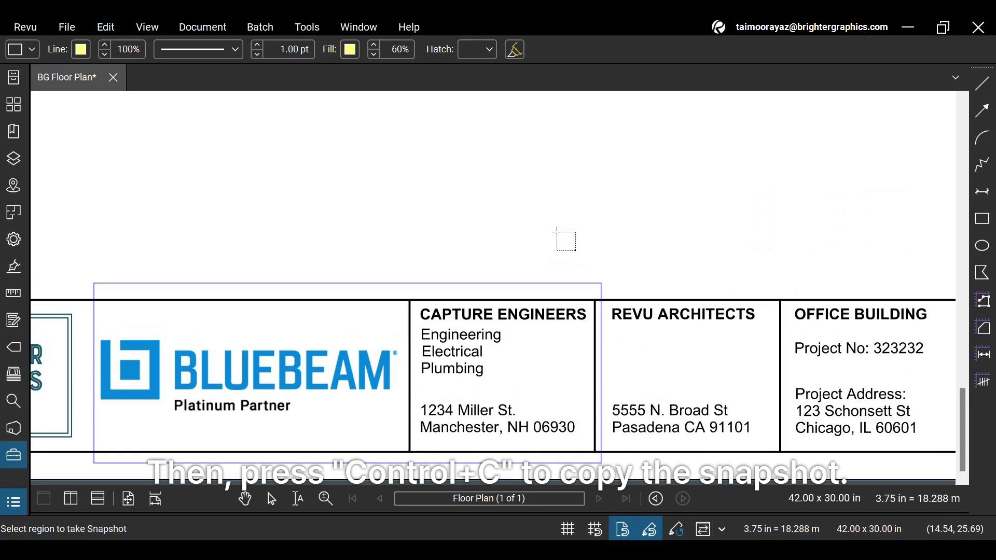
scroll(549, 227, up, 2)
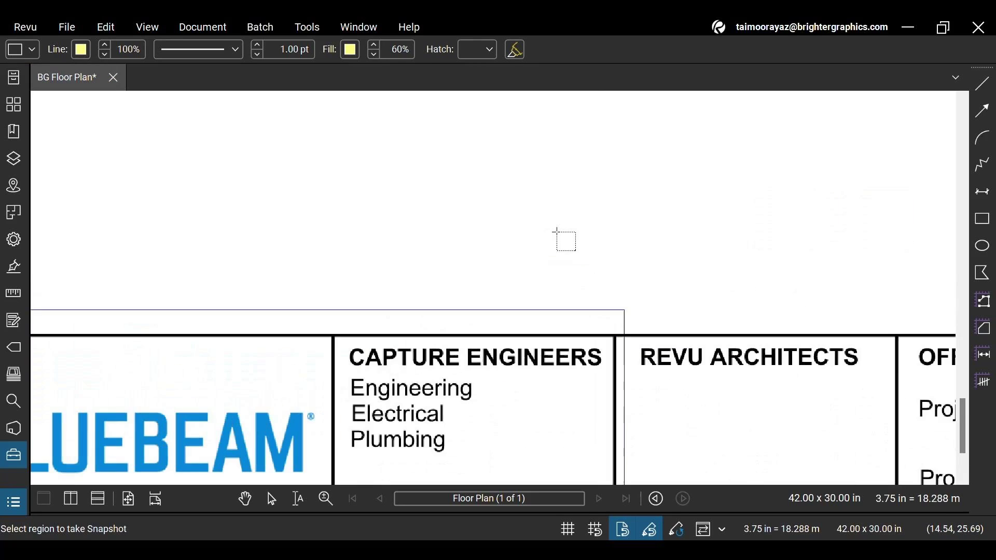
scroll(556, 232, down, 4)
scroll(556, 231, down, 2)
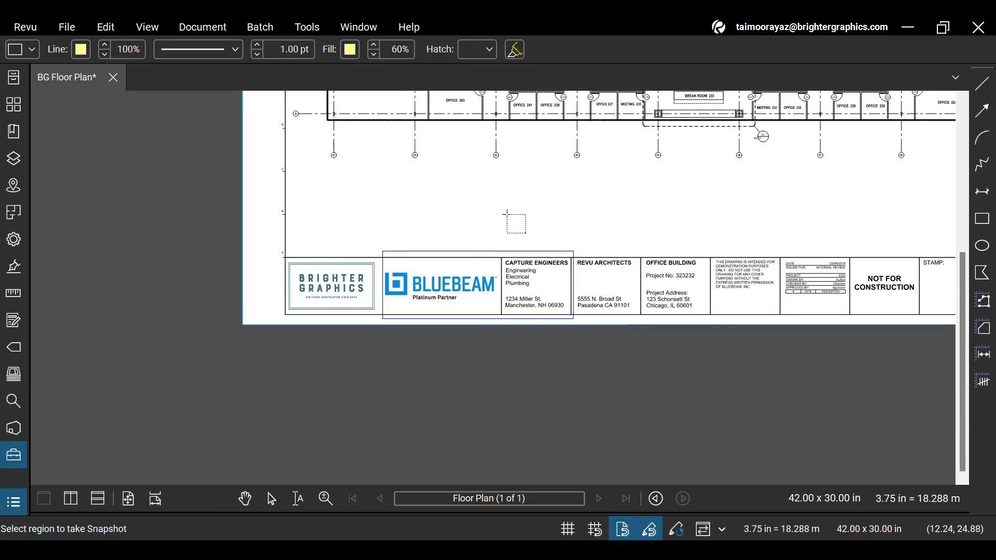
click(245, 499)
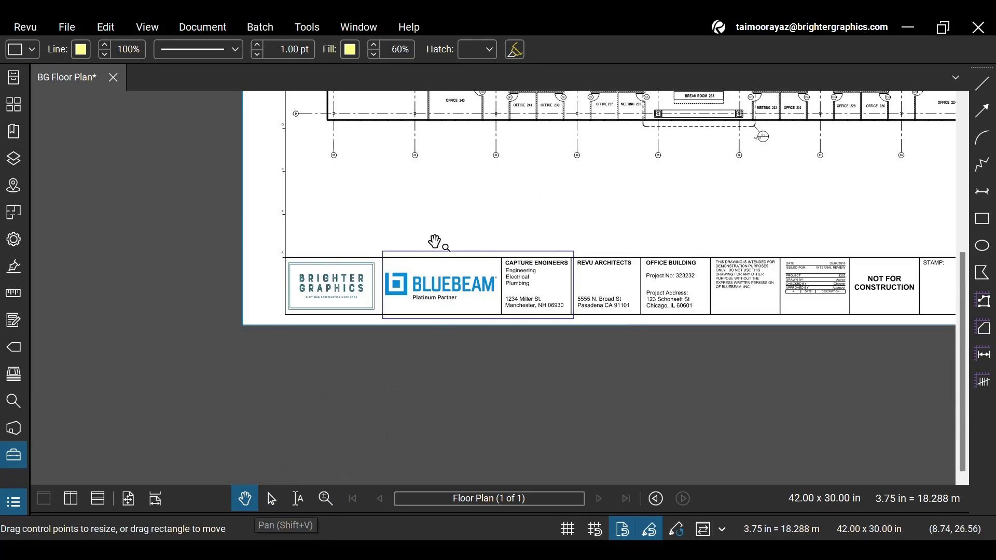
scroll(411, 265, up, 1)
scroll(356, 330, up, 1)
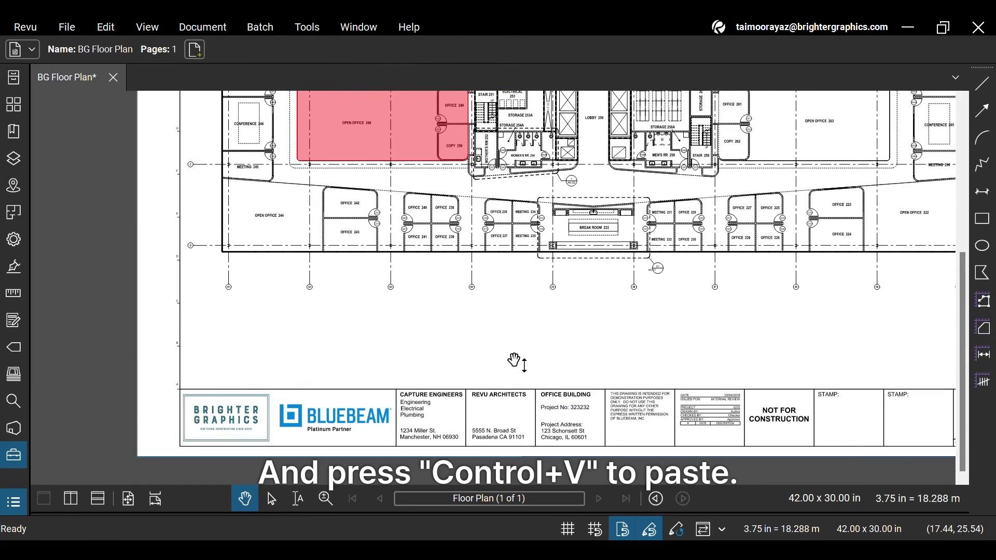
key(ctrl+v)
drag(572, 327, 381, 268)
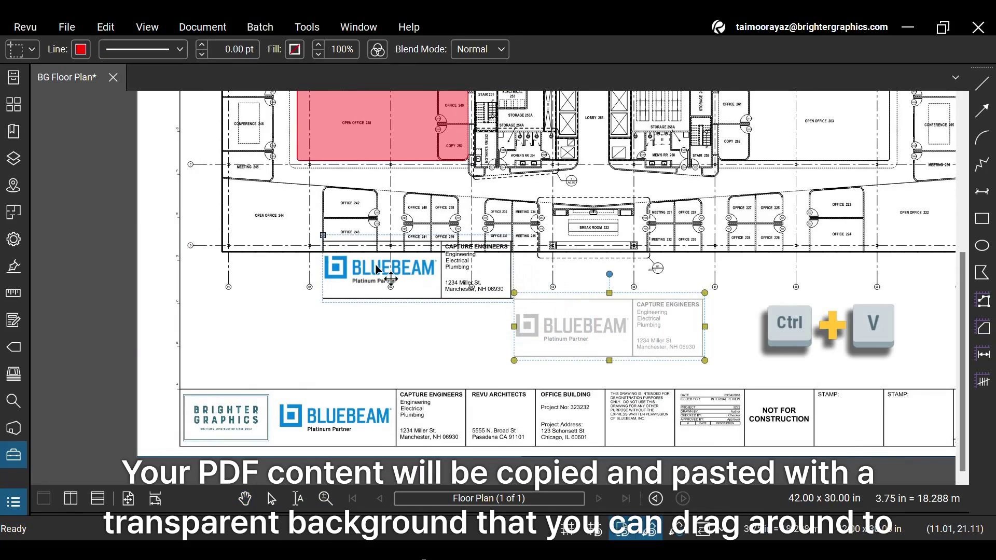
mouse_move(420, 297)
mouse_down()
mouse_move(384, 251)
mouse_move(395, 348)
mouse_up()
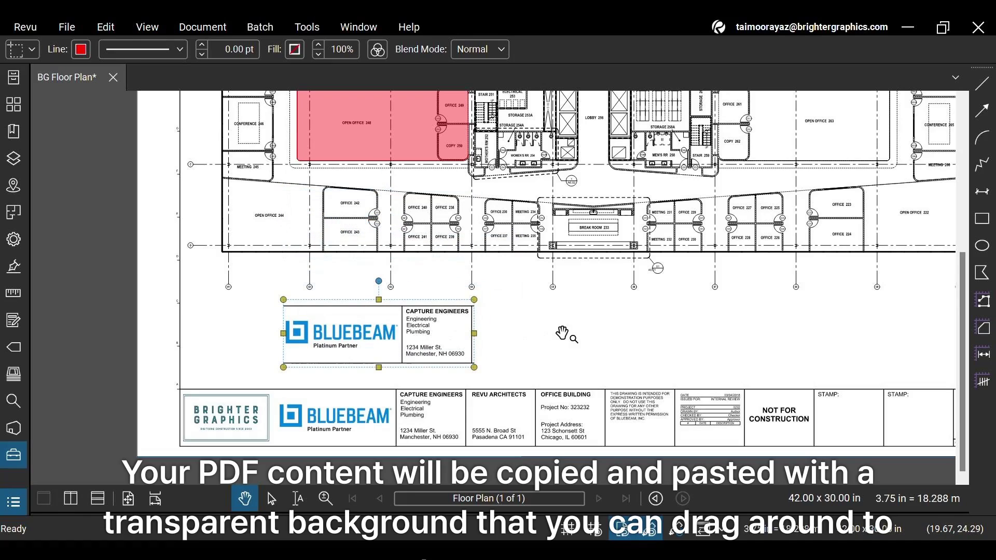
drag(474, 300, 512, 286)
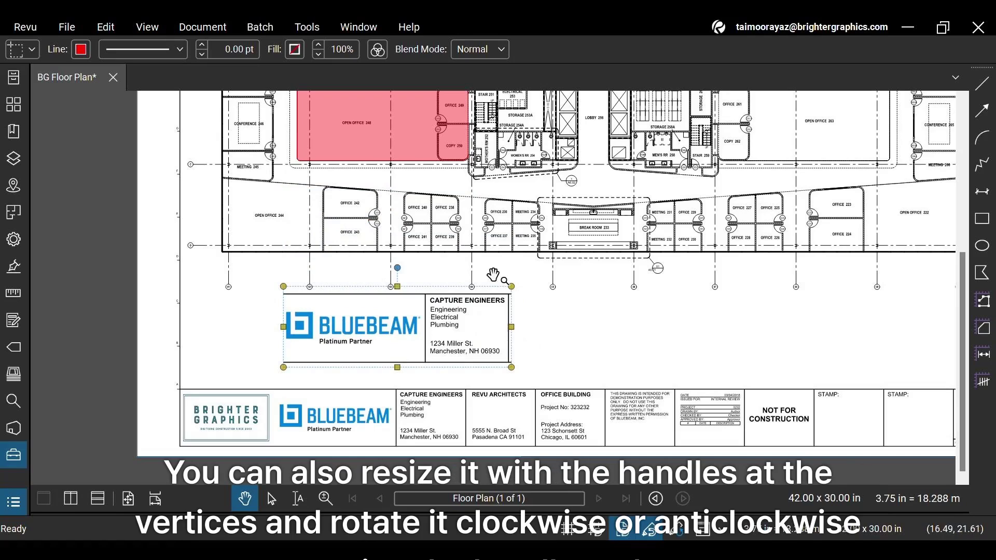
drag(398, 267, 355, 277)
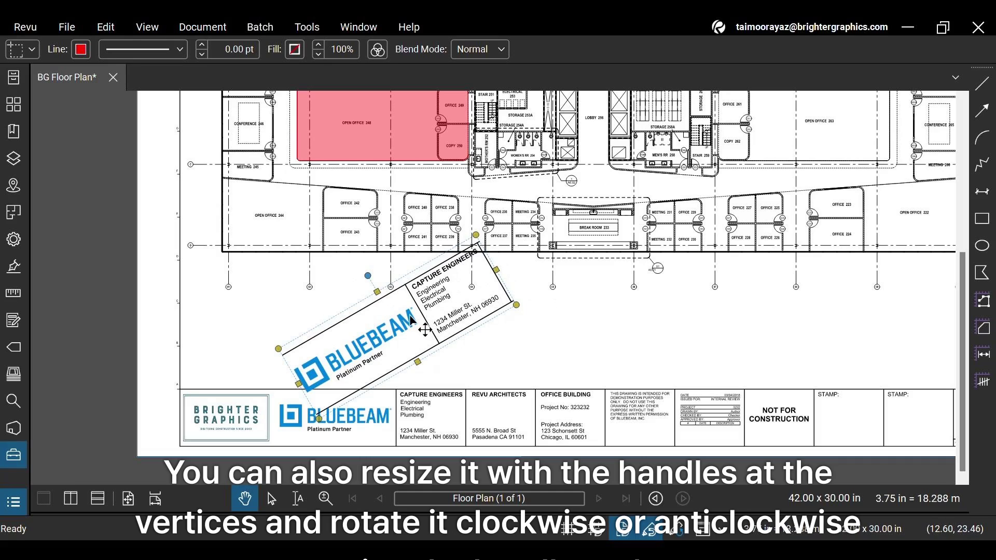
key(Delete)
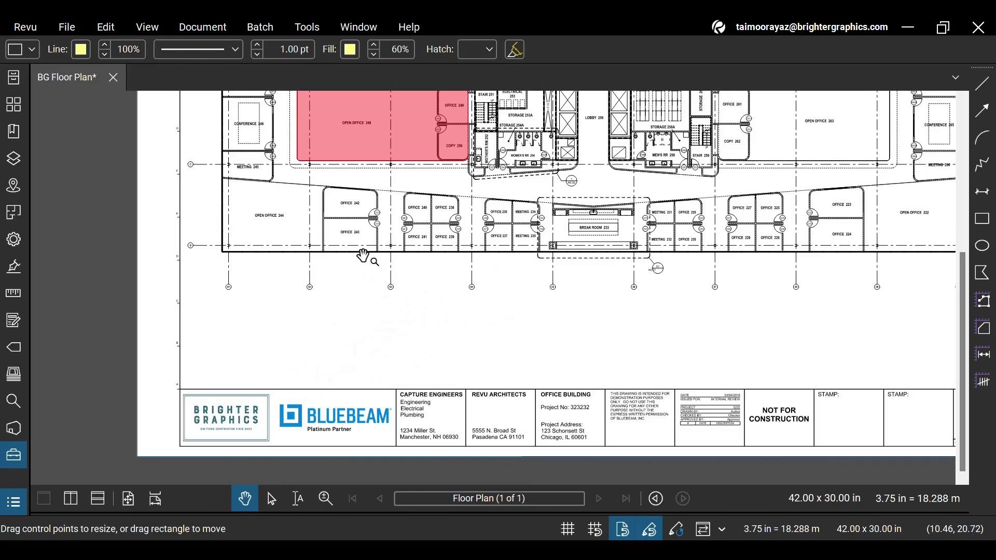
- Cut the Brighter Graphics and Bluebeam logos with Cut Content
click(109, 27)
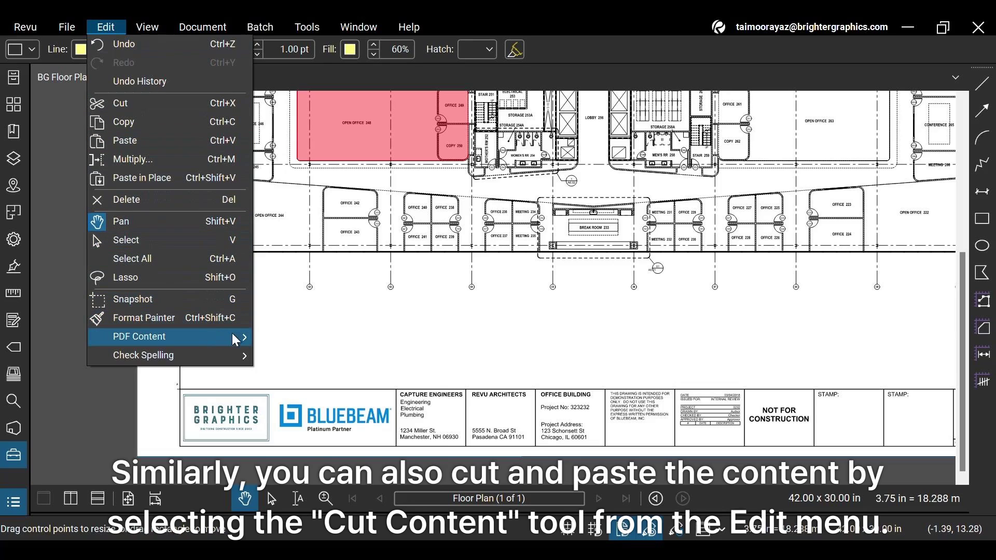
mouse_move(140, 337)
click(332, 362)
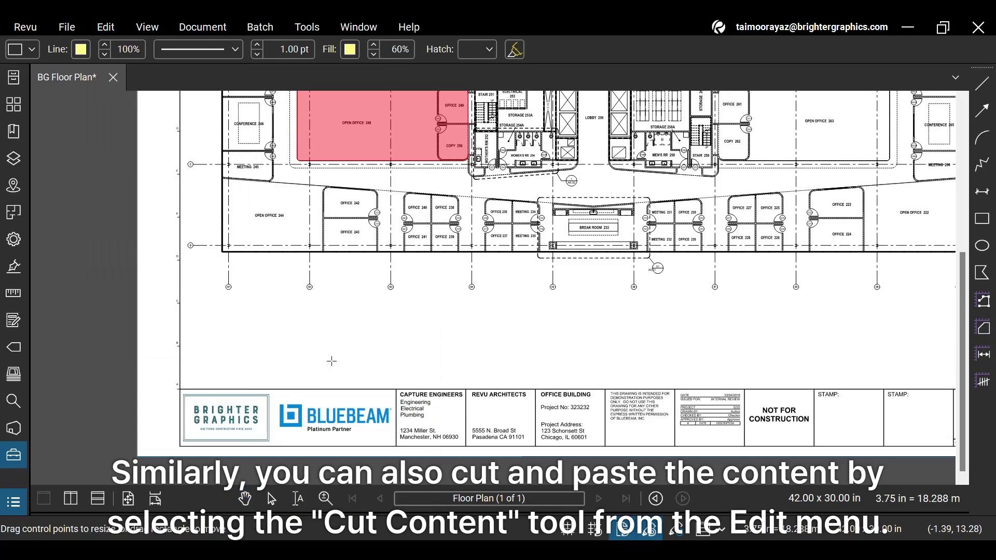
scroll(169, 429, down, 1)
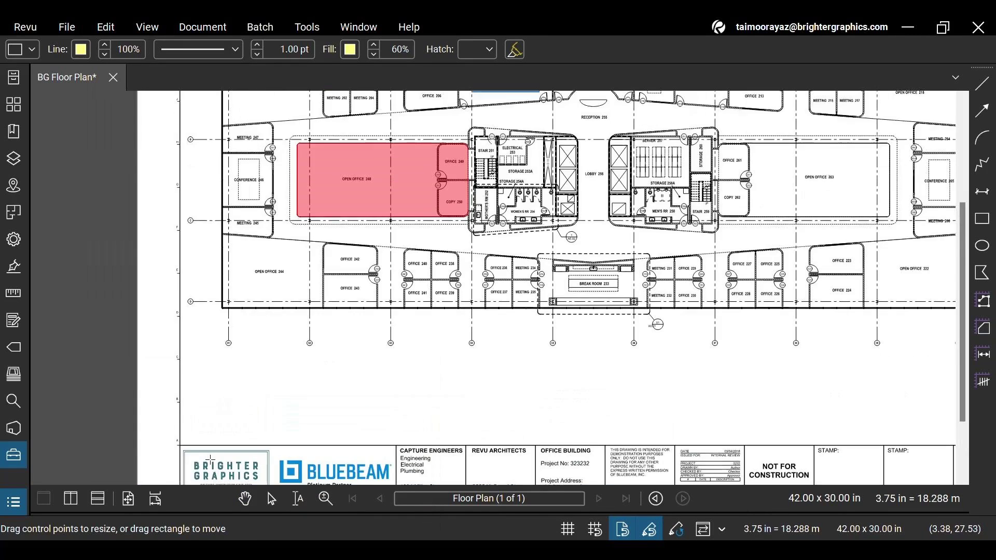
scroll(187, 443, down, 2)
scroll(210, 471, down, 1)
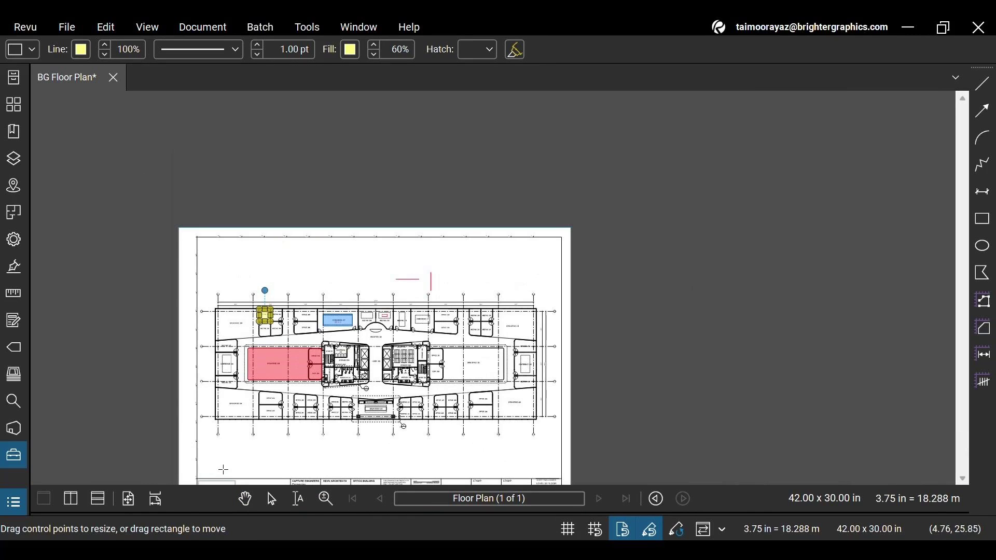
scroll(226, 455, down, 2)
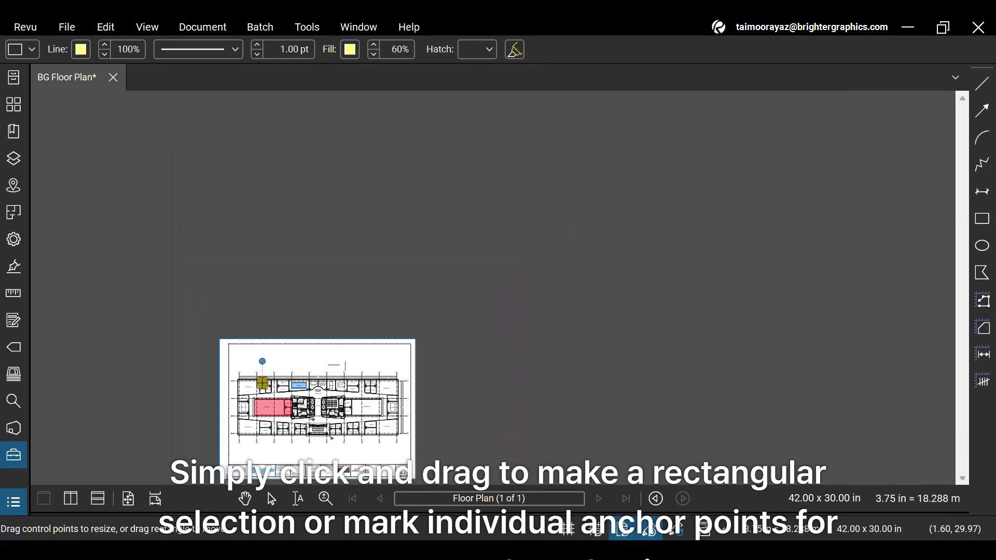
scroll(232, 475, up, 3)
scroll(237, 448, up, 3)
scroll(252, 342, up, 1)
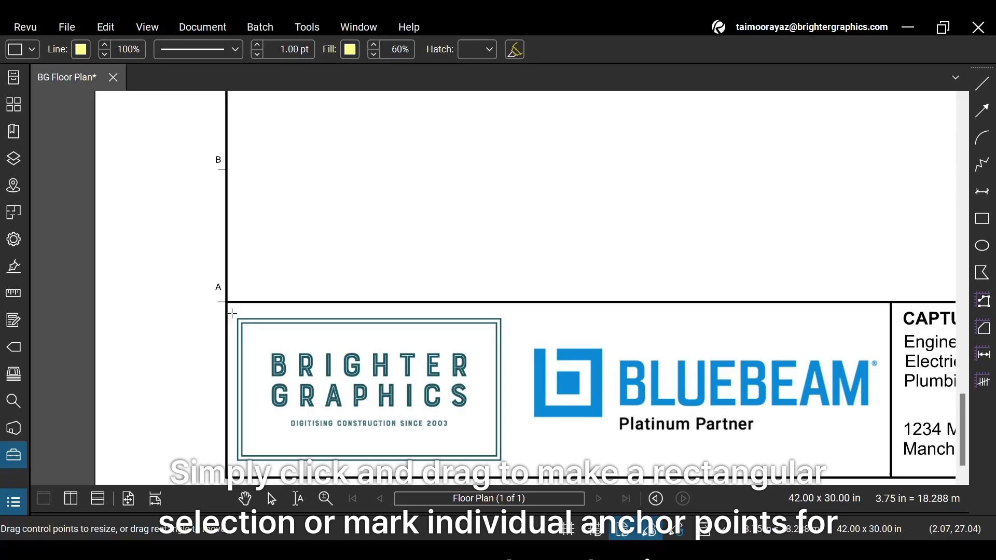
drag(240, 336, 882, 454)
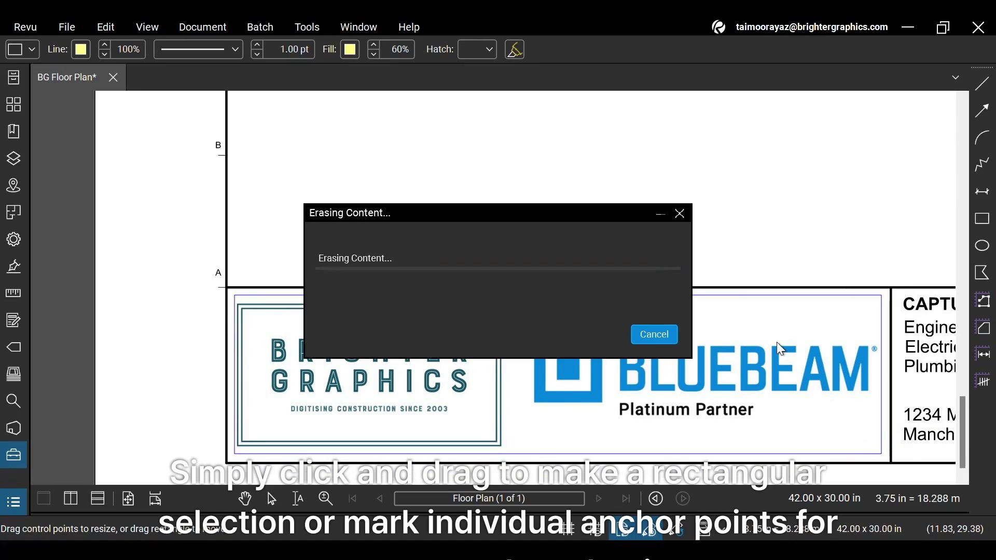
scroll(683, 327, down, 1)
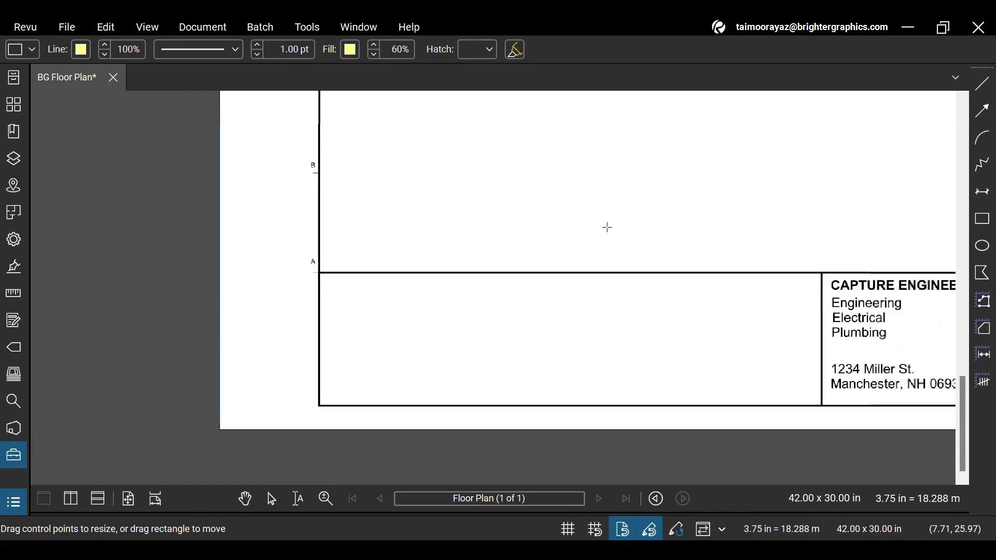
scroll(607, 227, down, 2)
- Paste the cut logos and move the copy above the title block
key(ctrl+v)
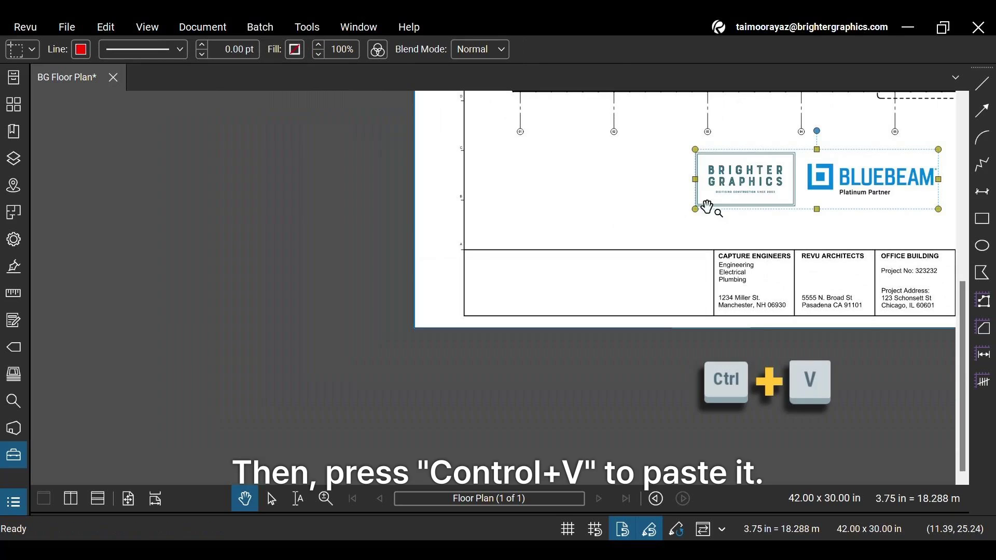
drag(767, 191, 551, 213)
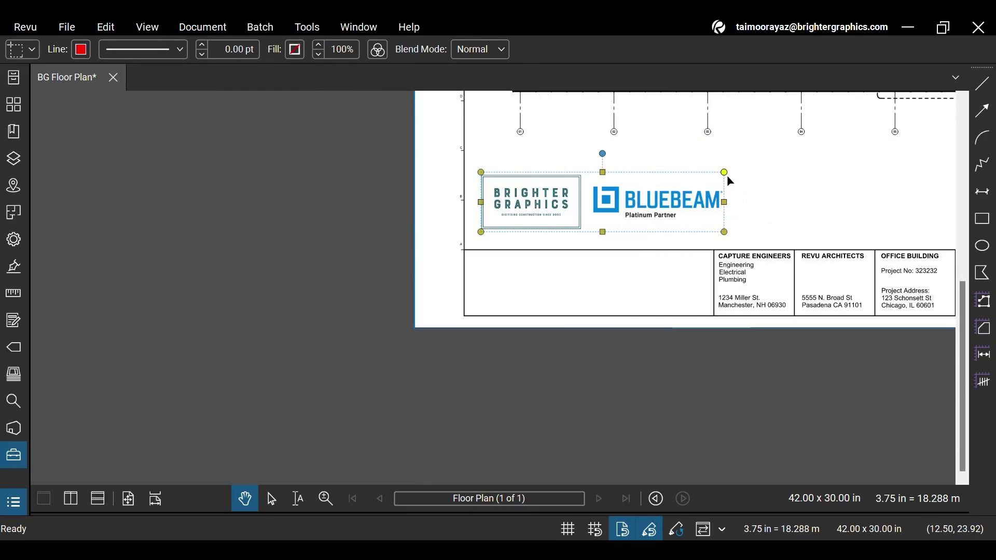
click(759, 177)
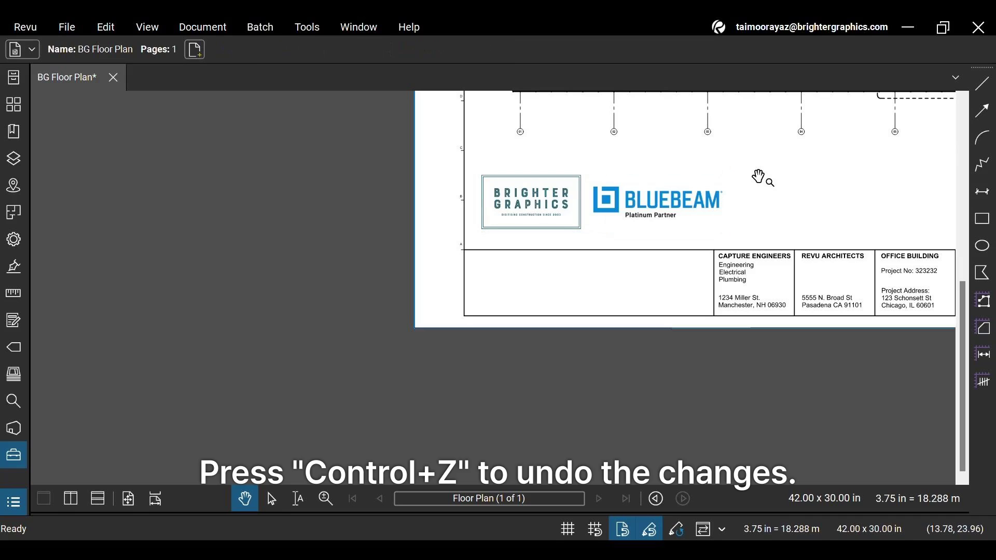
click(635, 211)
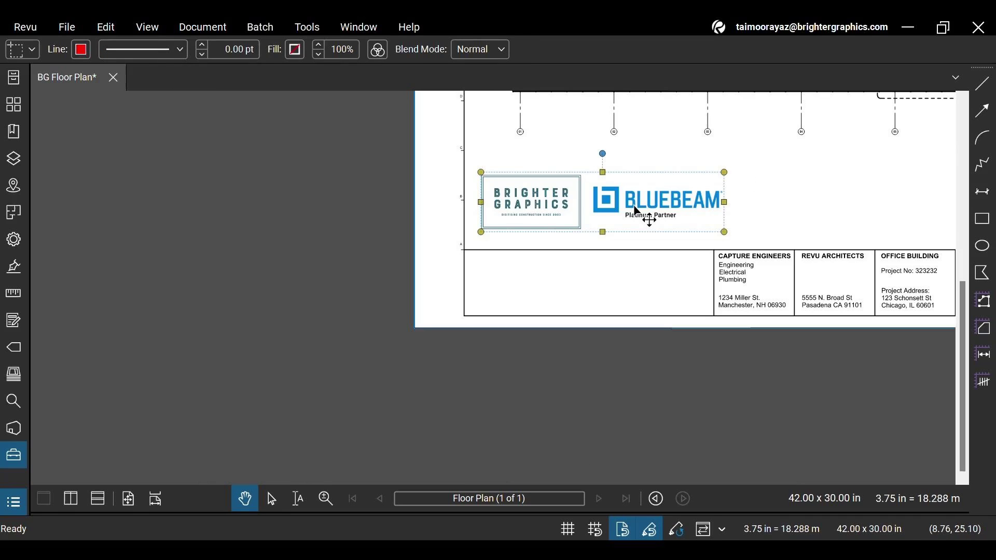
- Delete the pasted copy and undo the cut so the logos return to the title block
key(Delete)
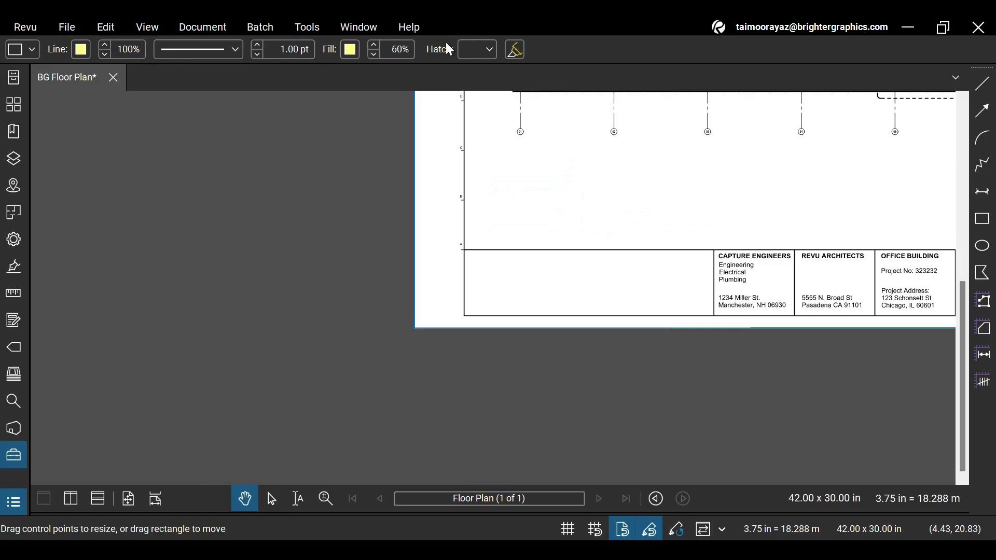
key(ctrl+z)
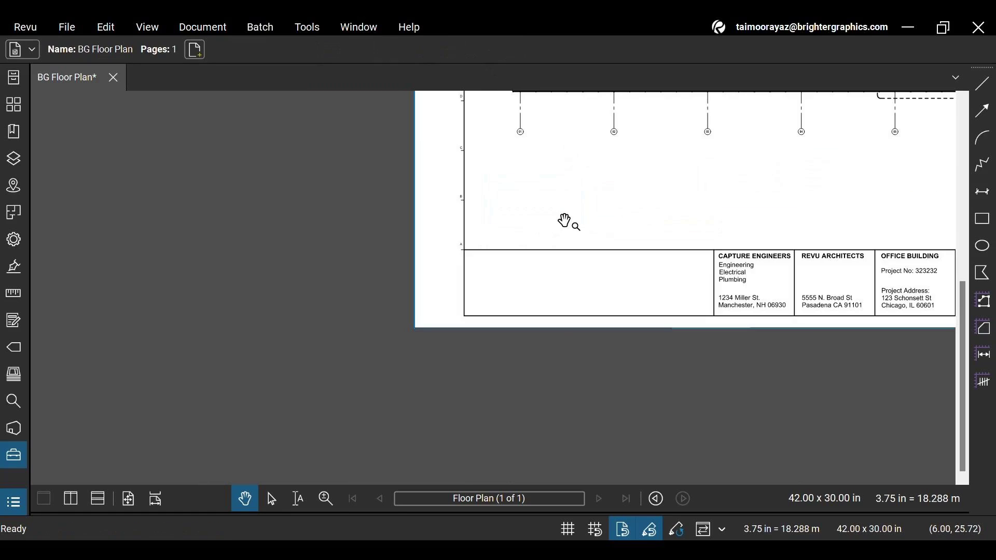
scroll(567, 222, up, 5)
drag(571, 219, 438, 207)
drag(326, 188, 292, 179)
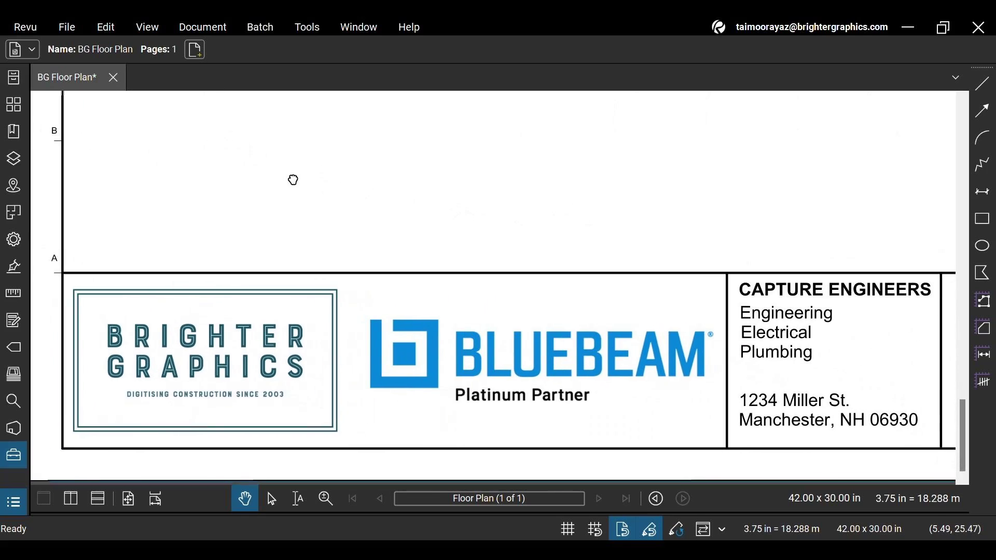
click(106, 27)
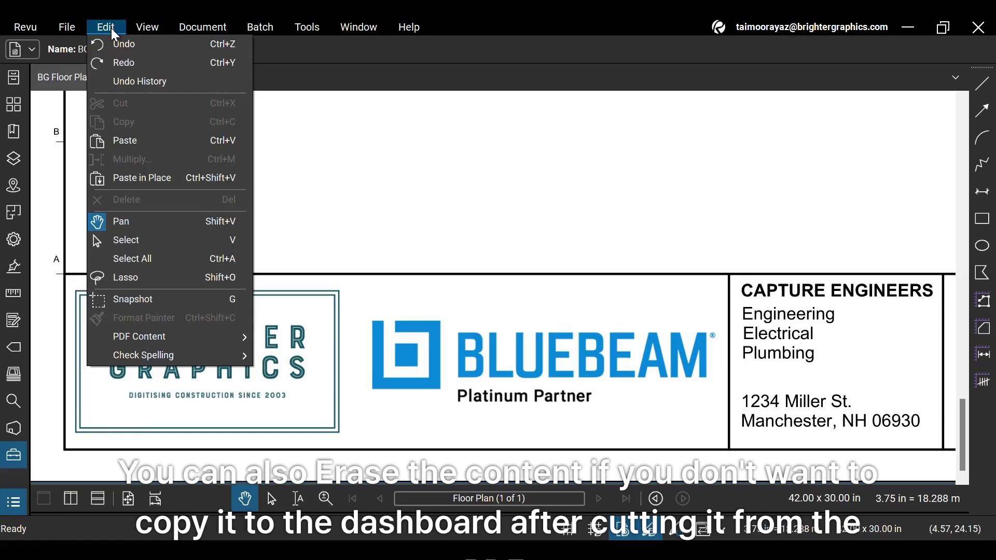
mouse_move(139, 336)
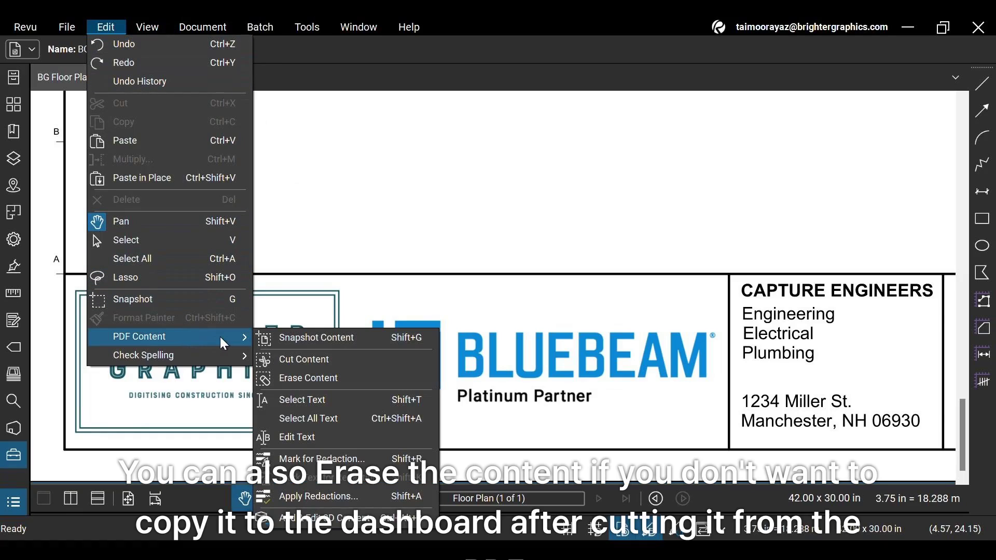
click(350, 381)
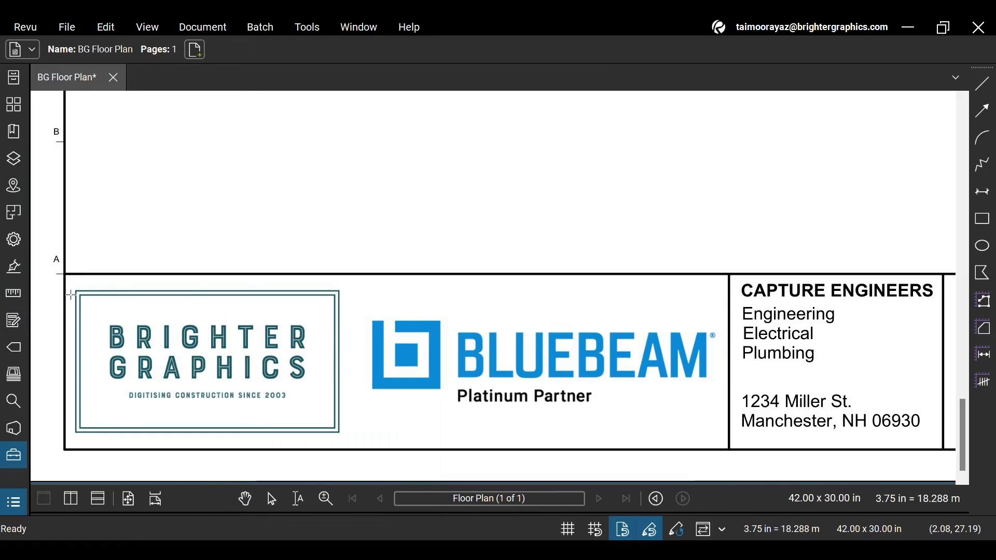
drag(73, 286, 350, 440)
scroll(503, 246, down, 2)
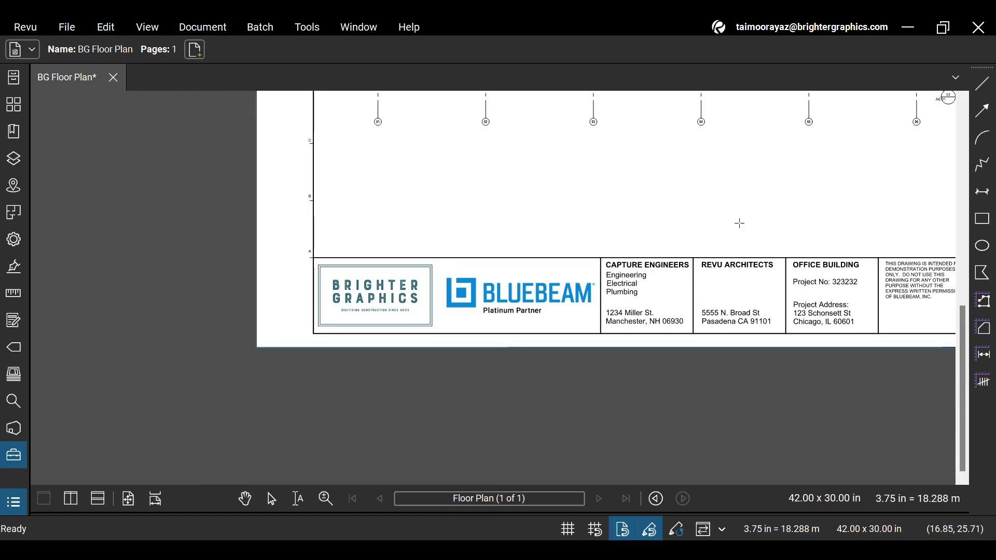
drag(966, 366, 970, 289)
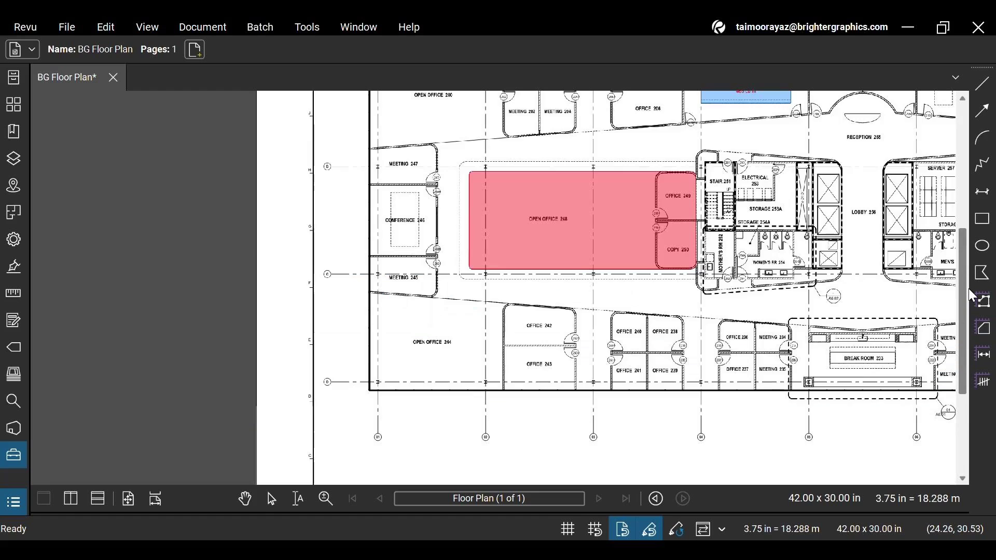